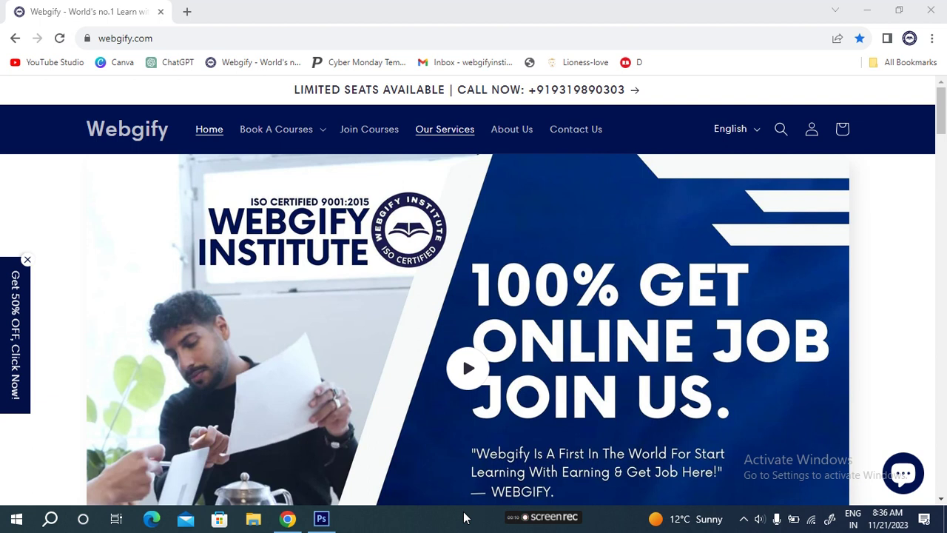
# Switch to Photoshop and pick the Custom Shape Tool from the Rectangle Tool flyout.
pyautogui.hotkey('alt', 'Tab')
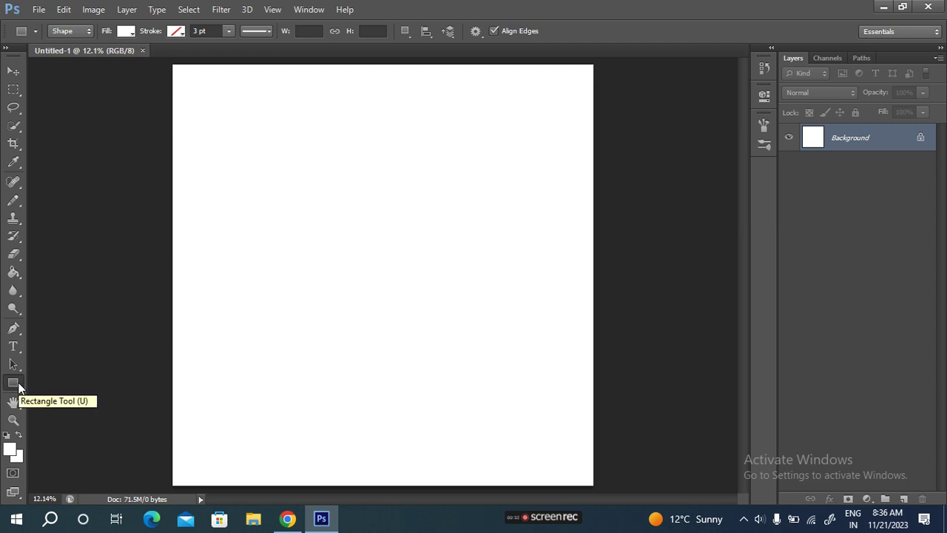
pyautogui.rightClick(19, 386)
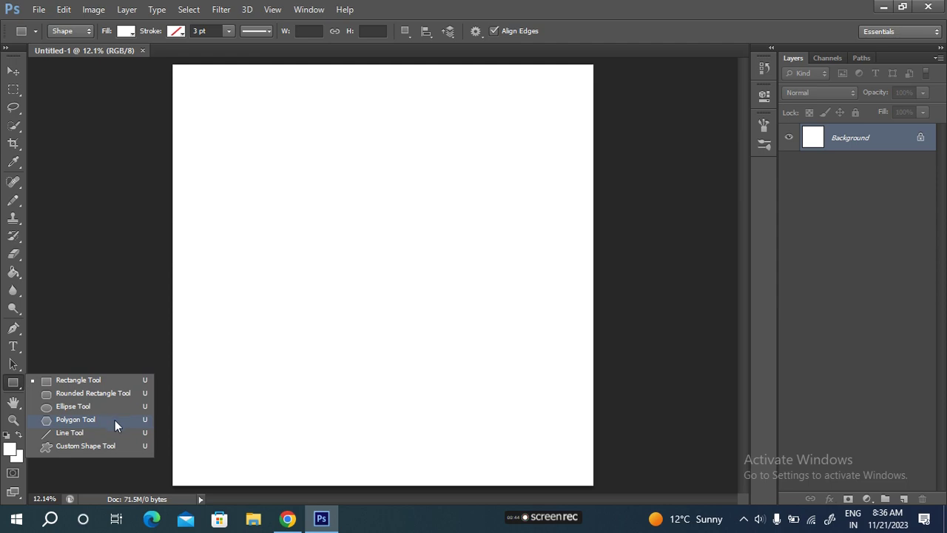
pyautogui.click(72, 446)
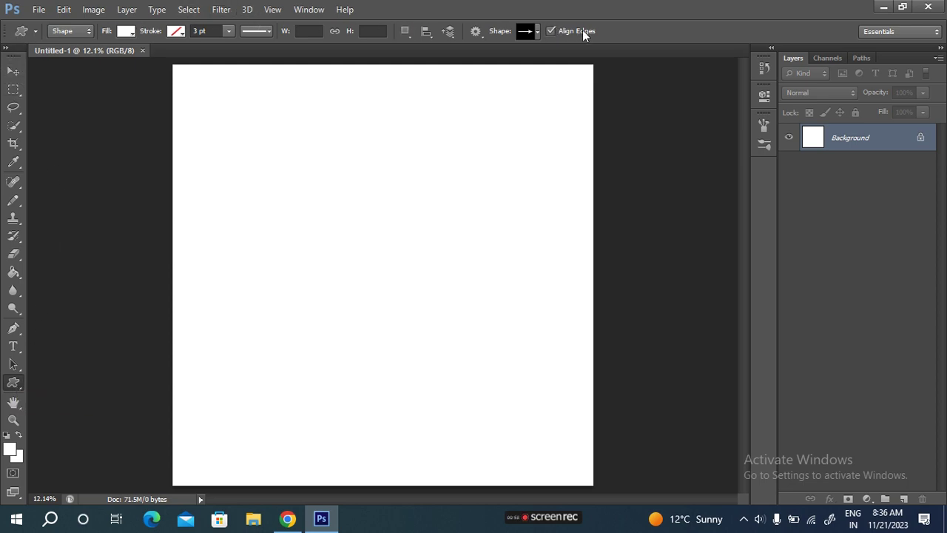
# Draw a small arrow near the canvas top and a larger one below, nudging the second up.
pyautogui.rightClick(14, 382)
pyautogui.click(74, 444)
pyautogui.moveTo(230, 158); pyautogui.dragTo(413, 259)
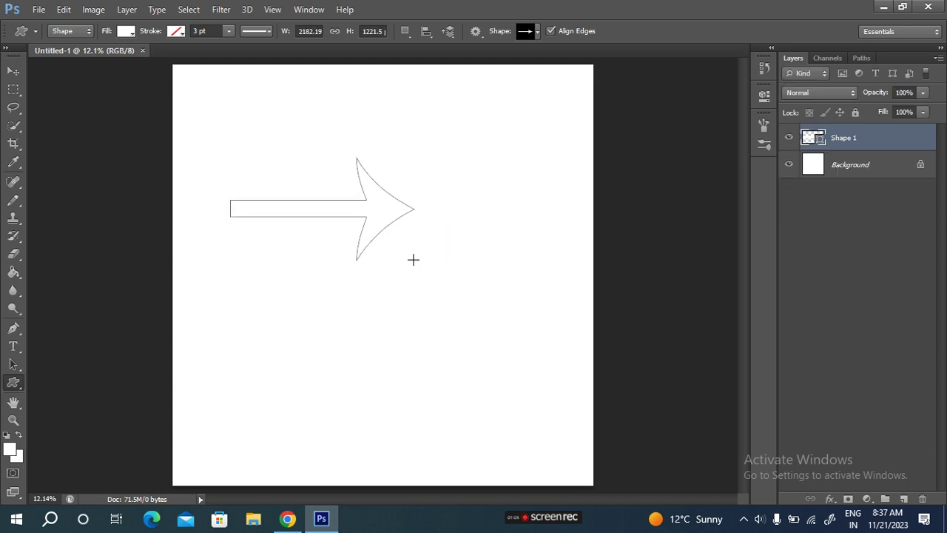
pyautogui.moveTo(233, 280)
pyautogui.mouseDown()
pyautogui.moveTo(463, 413)
pyautogui.moveTo(305, 422)
pyautogui.moveTo(239, 412)
pyautogui.moveTo(597, 418)
pyautogui.moveTo(384, 427)
pyautogui.moveTo(392, 528)
pyautogui.mouseUp()
pyautogui.click(13, 71)
pyautogui.moveTo(333, 418); pyautogui.dragTo(339, 360)
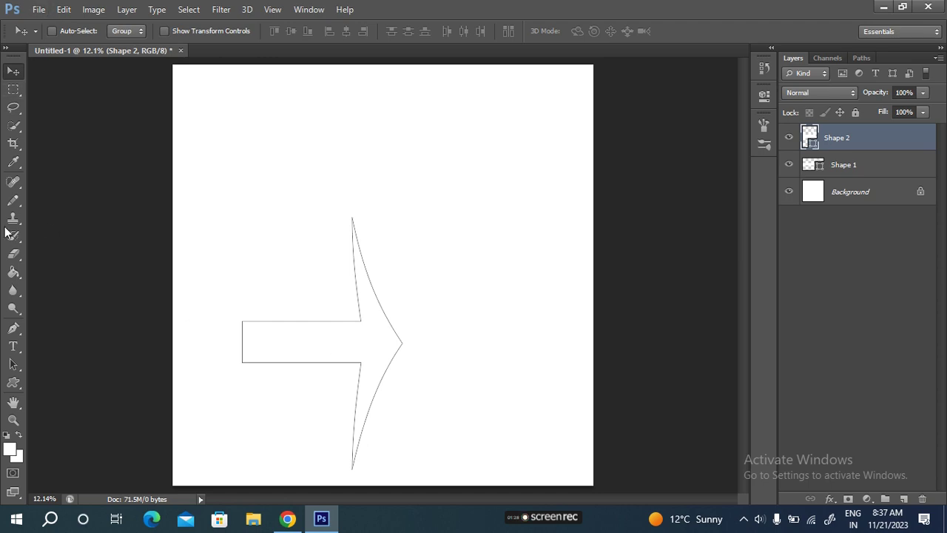
# Set the large Shape 2 arrow's fill to blue.
pyautogui.click(14, 382)
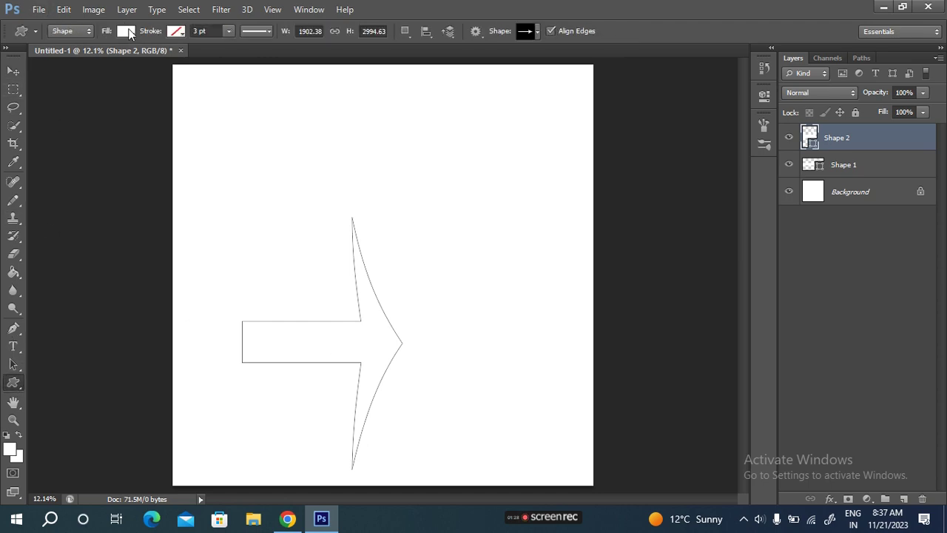
pyautogui.click(126, 30)
pyautogui.click(133, 143)
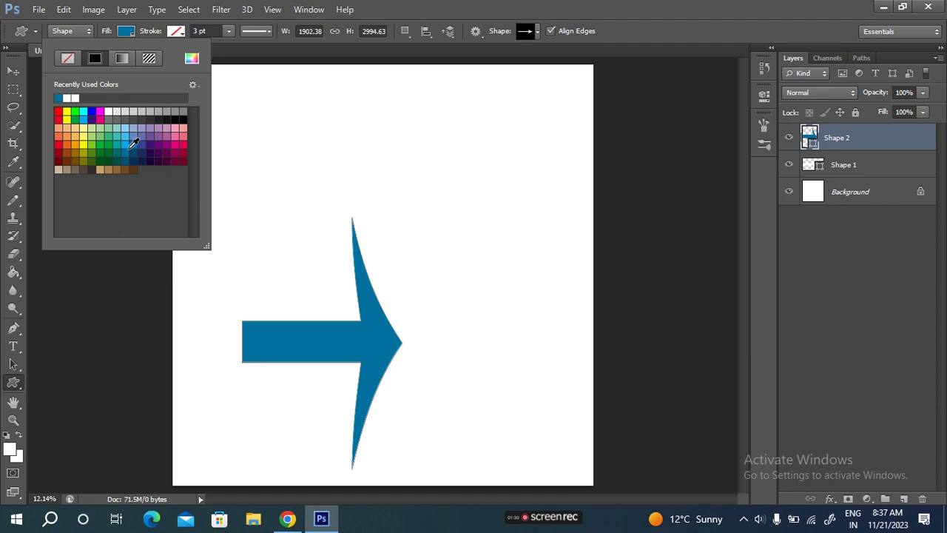
pyautogui.click(147, 36)
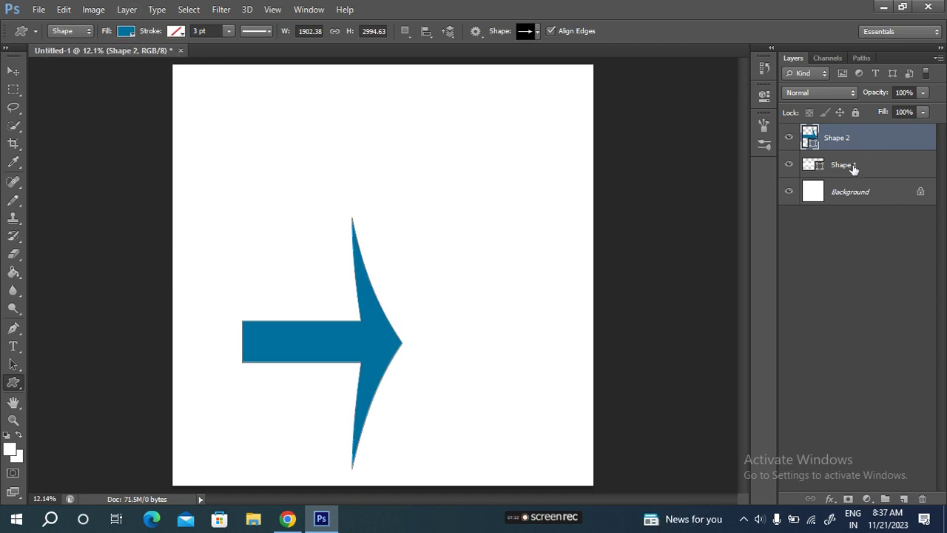
# Fill the Shape 1 arrow dark green and move it higher on the canvas.
pyautogui.click(853, 169)
pyautogui.click(125, 31)
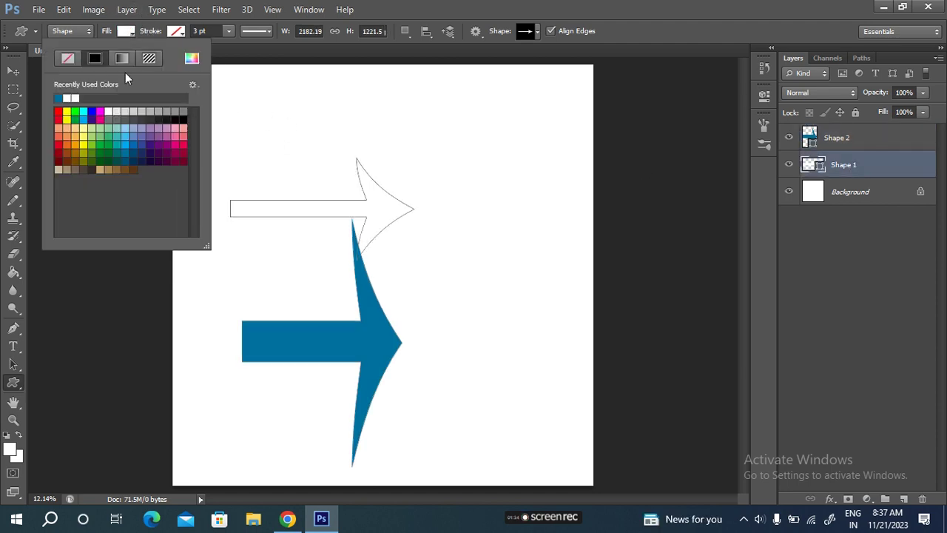
pyautogui.click(104, 152)
pyautogui.click(119, 32)
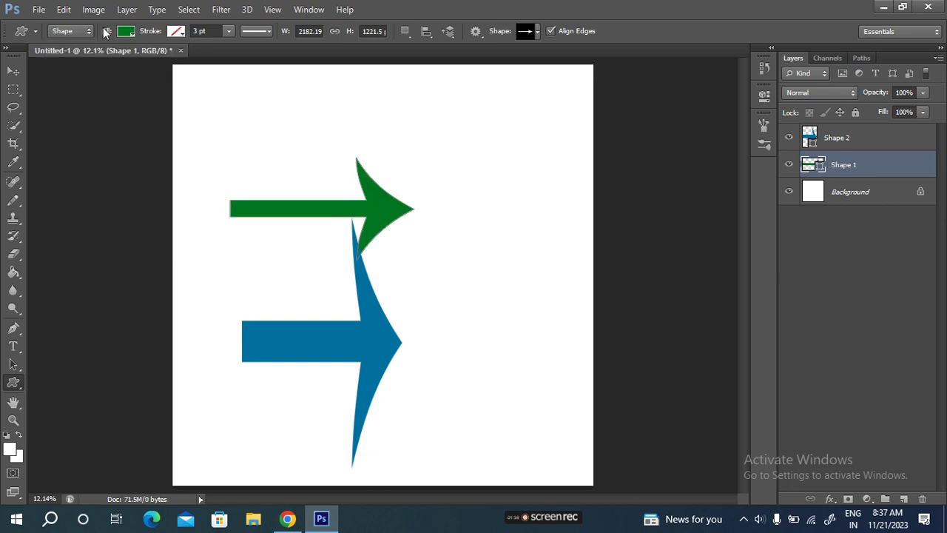
pyautogui.click(15, 71)
pyautogui.moveTo(263, 201); pyautogui.dragTo(275, 148)
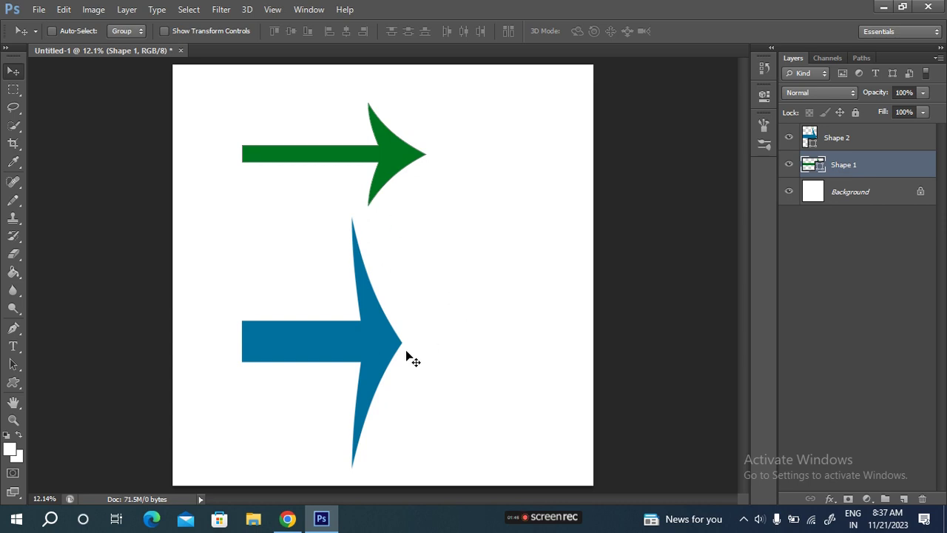
# Free-transform the green arrow, rotating it about -89° to point up and moving it right.
pyautogui.hotkey('ctrl', 't')
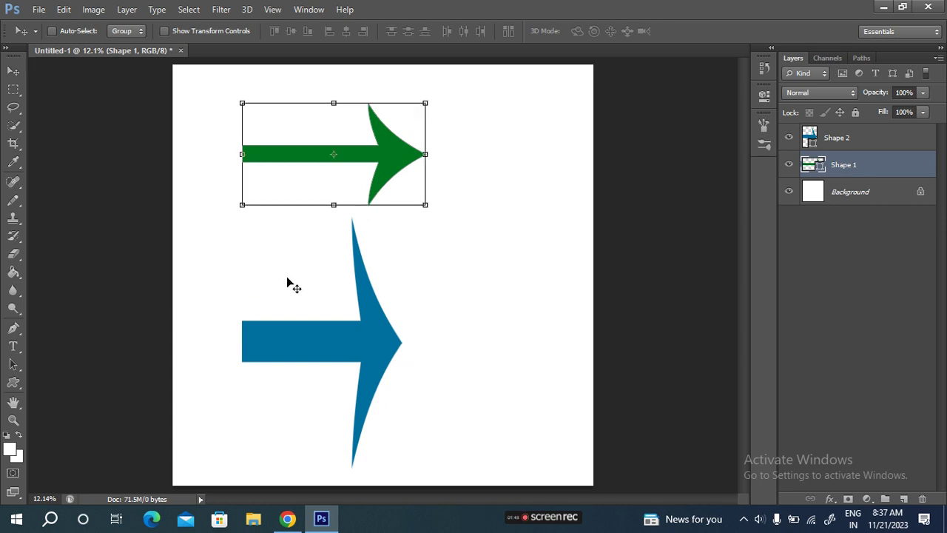
pyautogui.moveTo(417, 266)
pyautogui.mouseDown()
pyautogui.moveTo(436, 151)
pyautogui.moveTo(388, 135)
pyautogui.mouseUp()
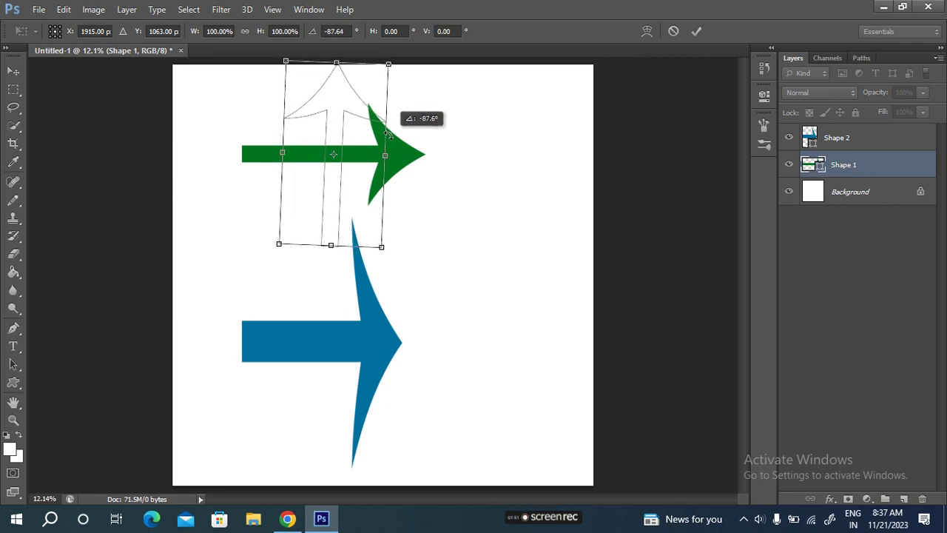
pyautogui.moveTo(388, 136); pyautogui.dragTo(387, 134)
pyautogui.moveTo(343, 180); pyautogui.dragTo(488, 235)
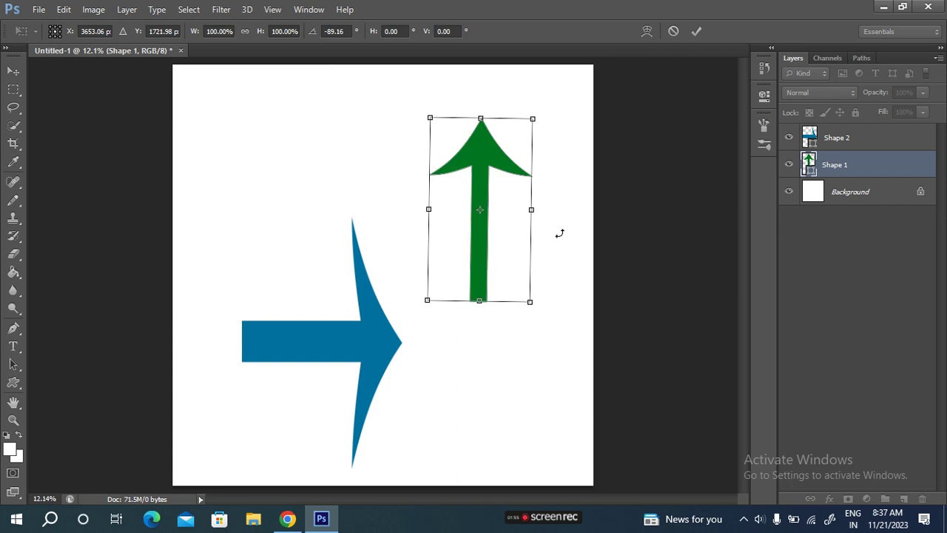
# Widen and flatten the green arrow near the canvas top, then commit the transform.
pyautogui.moveTo(529, 210); pyautogui.dragTo(638, 211)
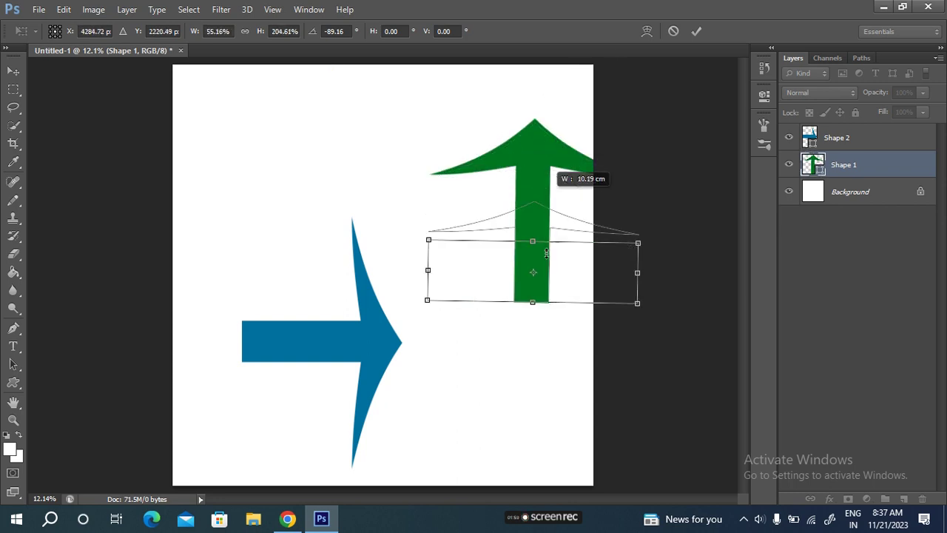
pyautogui.moveTo(535, 116); pyautogui.dragTo(534, 261)
pyautogui.moveTo(534, 296); pyautogui.dragTo(534, 333)
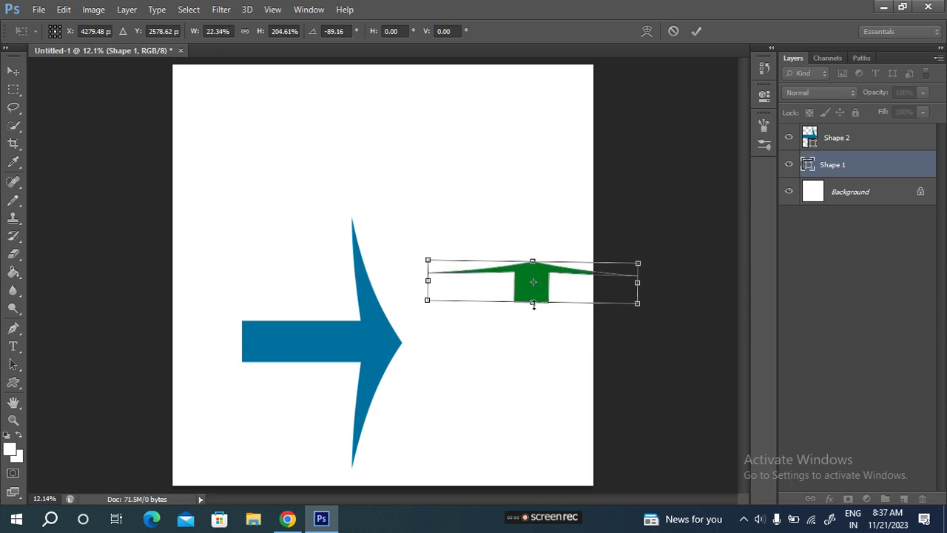
pyautogui.moveTo(533, 296); pyautogui.dragTo(478, 179)
pyautogui.moveTo(479, 130); pyautogui.dragTo(478, 120)
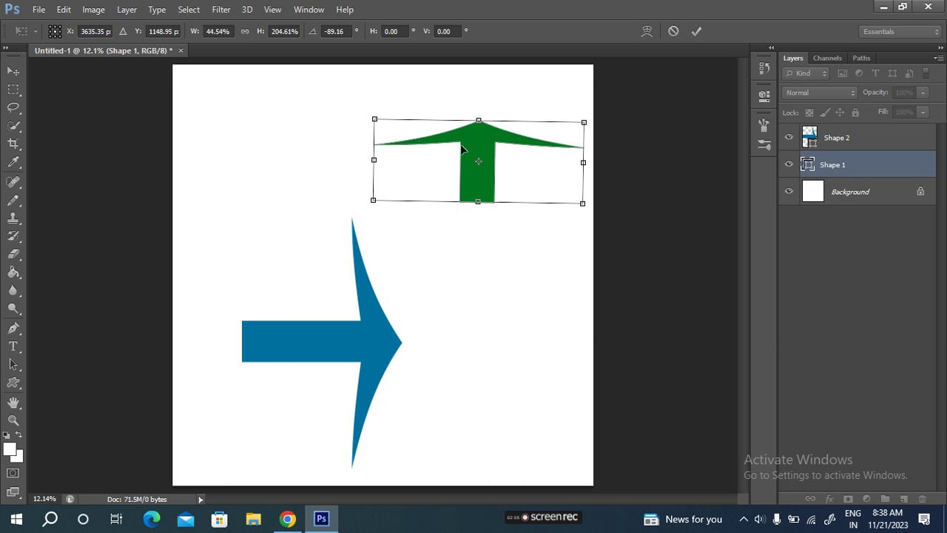
pyautogui.click(696, 31)
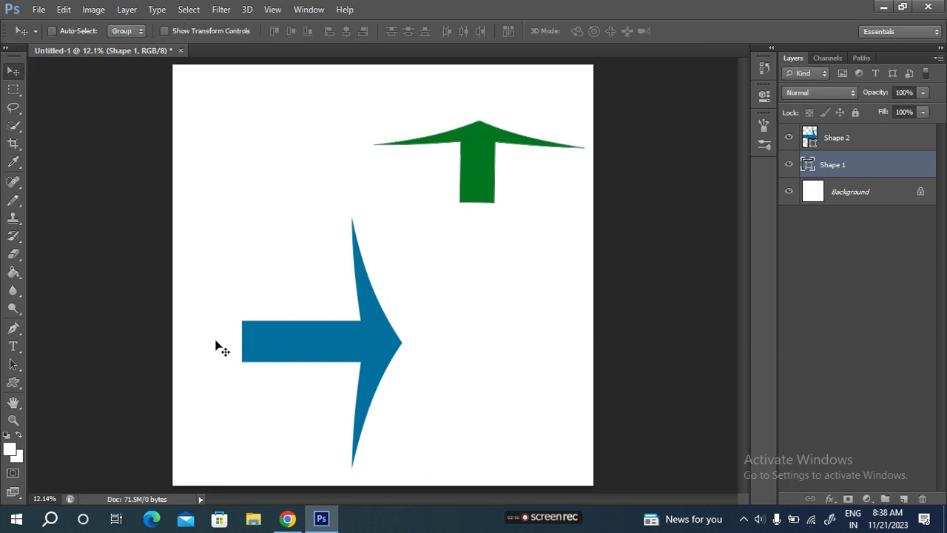
# Open the Custom Shape picker and view its shapes as a text-only list.
pyautogui.click(15, 382)
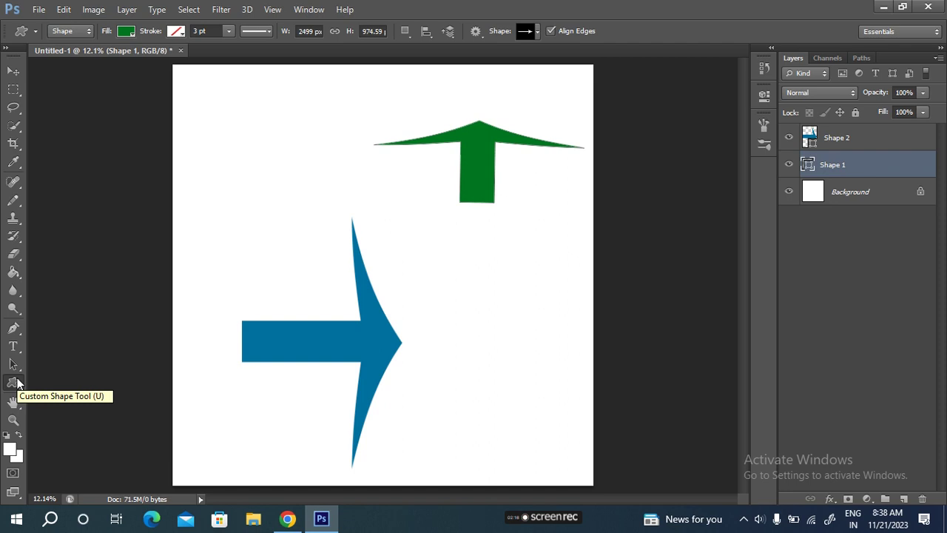
pyautogui.click(535, 32)
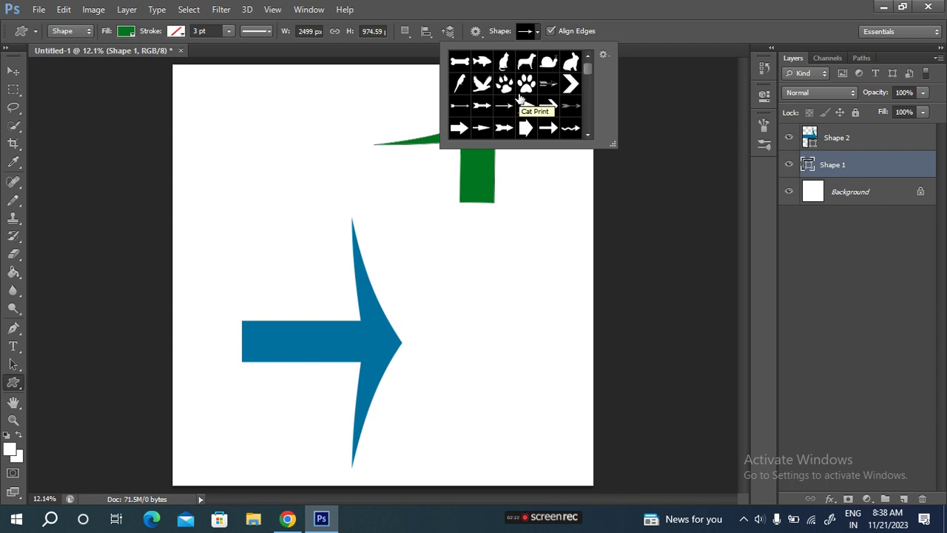
pyautogui.click(603, 56)
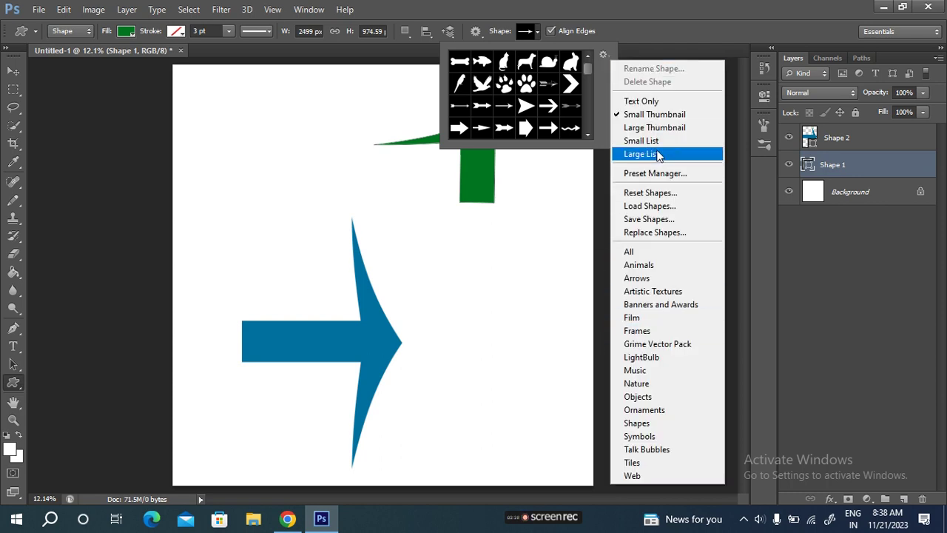
pyautogui.click(664, 104)
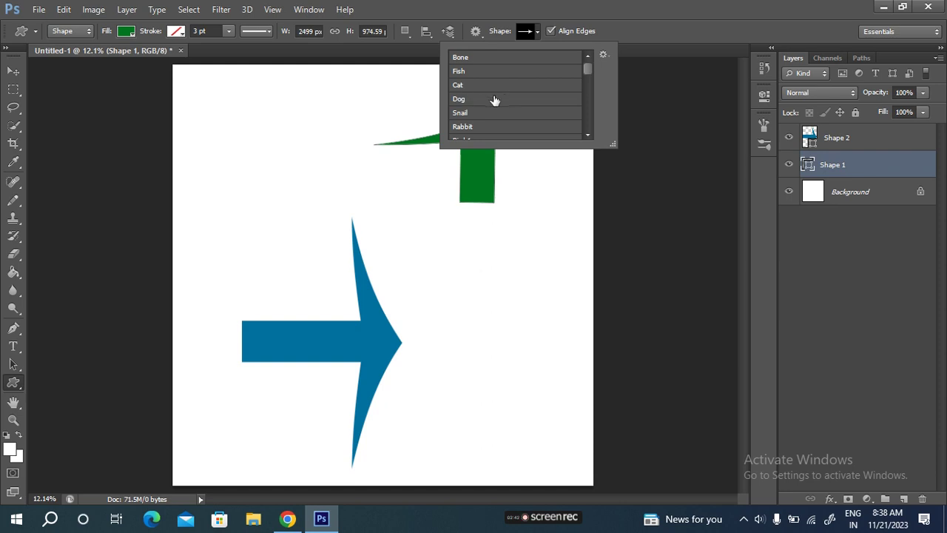
pyautogui.scroll(-5, 484, 78)
pyautogui.scroll(3, 483, 78)
pyautogui.scroll(2, 499, 99)
# Switch the shape picker view to Small Thumbnail, then Large Thumbnail.
pyautogui.click(603, 54)
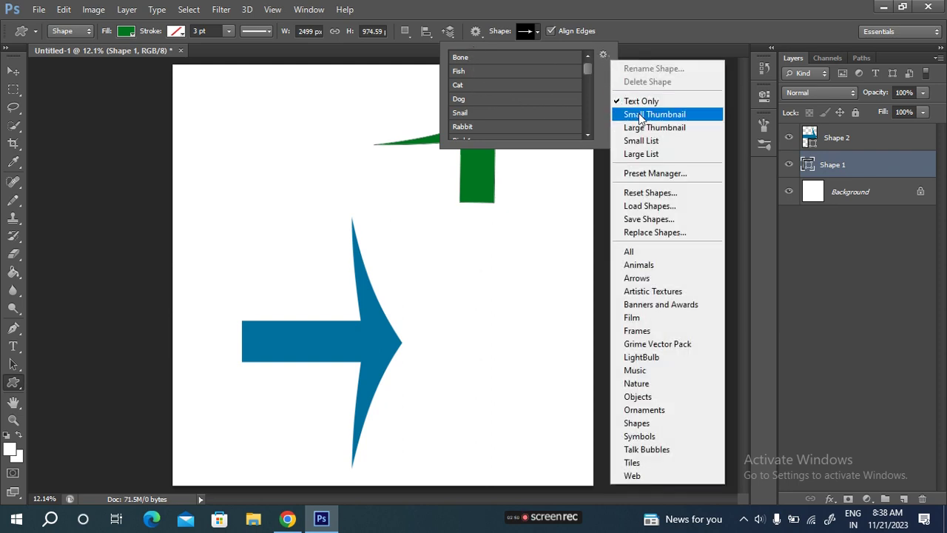
pyautogui.click(669, 116)
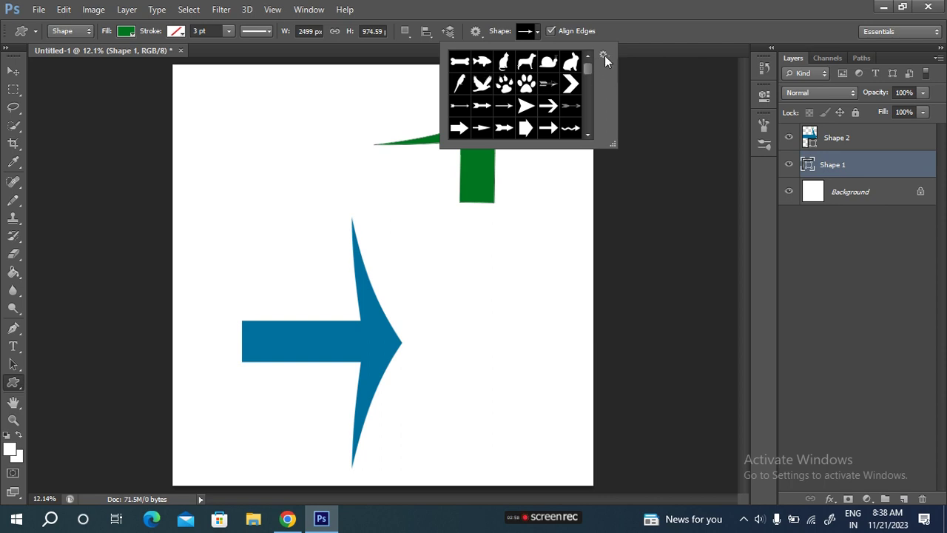
pyautogui.click(605, 56)
pyautogui.click(644, 128)
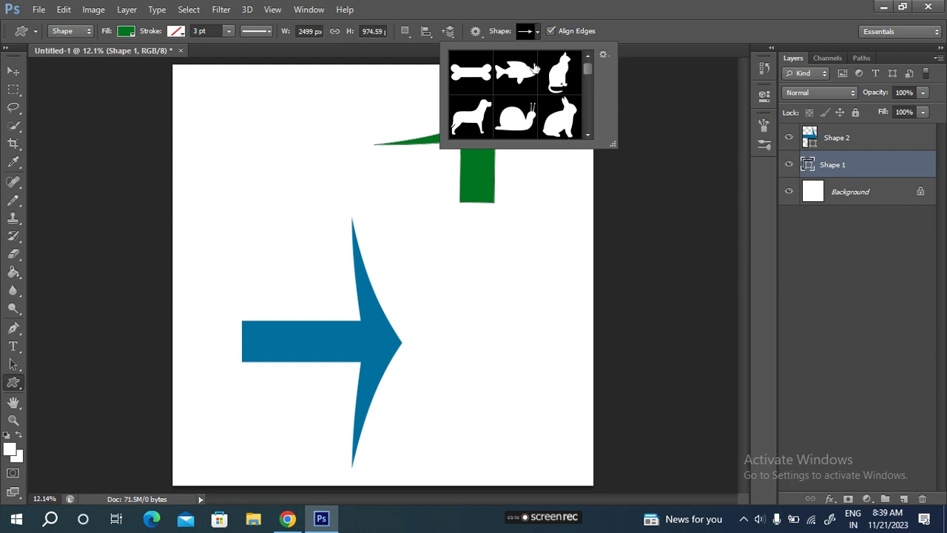
# Cycle the shape picker view through Small Thumbnail and Small List, ending on Large List.
pyautogui.click(604, 56)
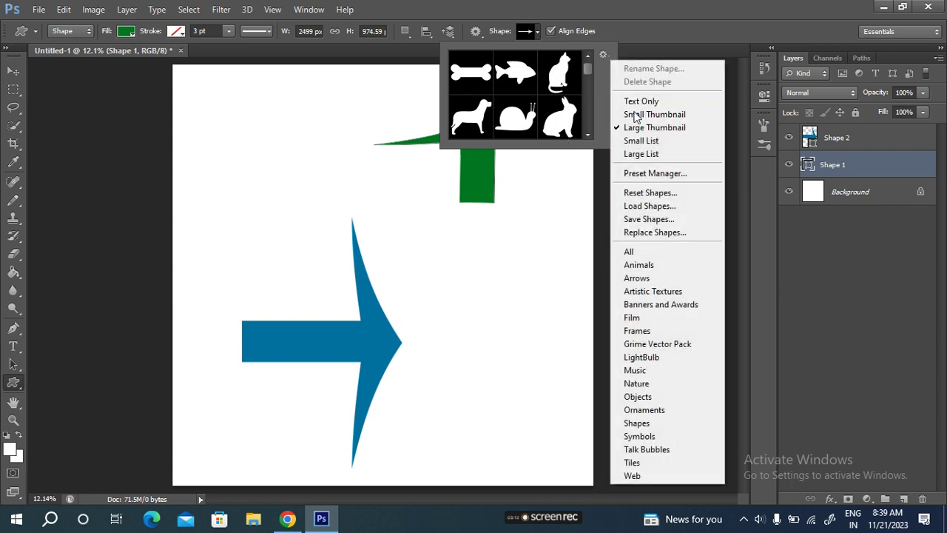
pyautogui.click(633, 114)
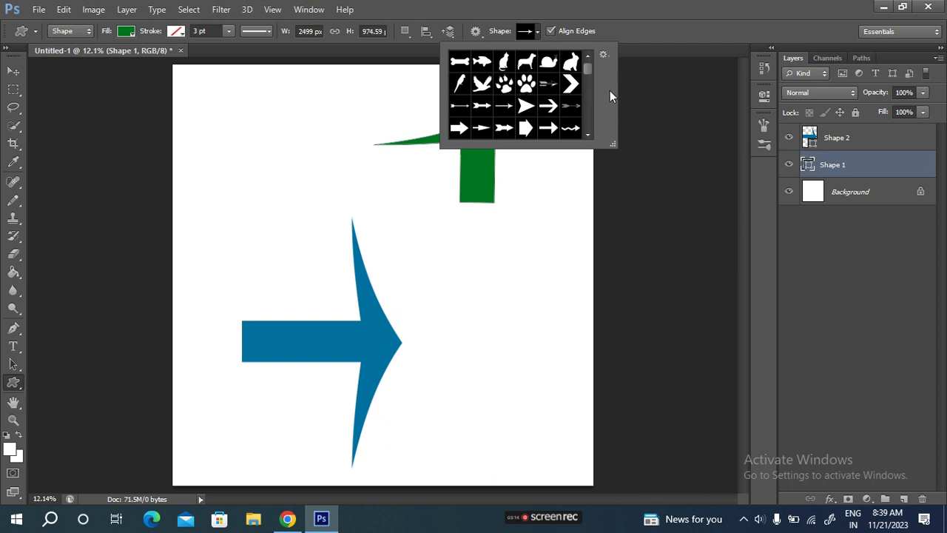
pyautogui.click(603, 56)
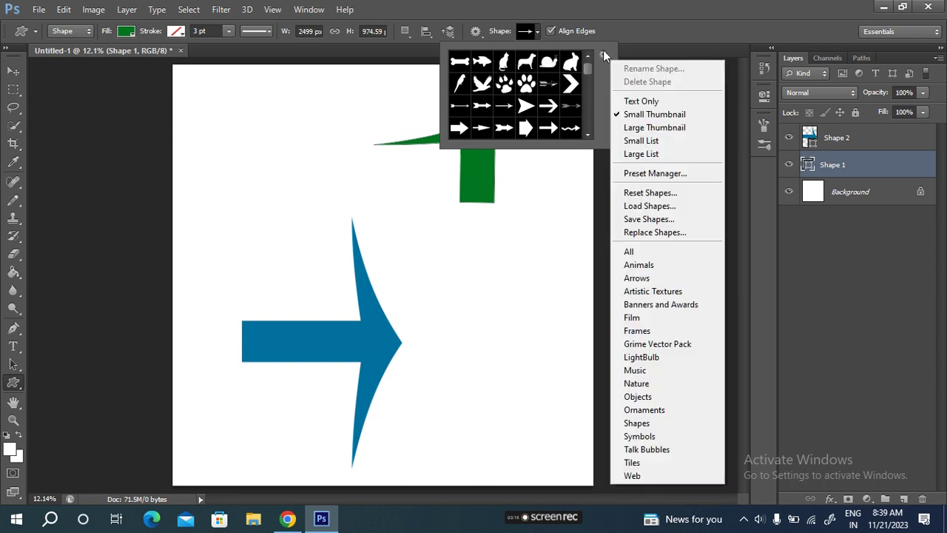
pyautogui.click(638, 142)
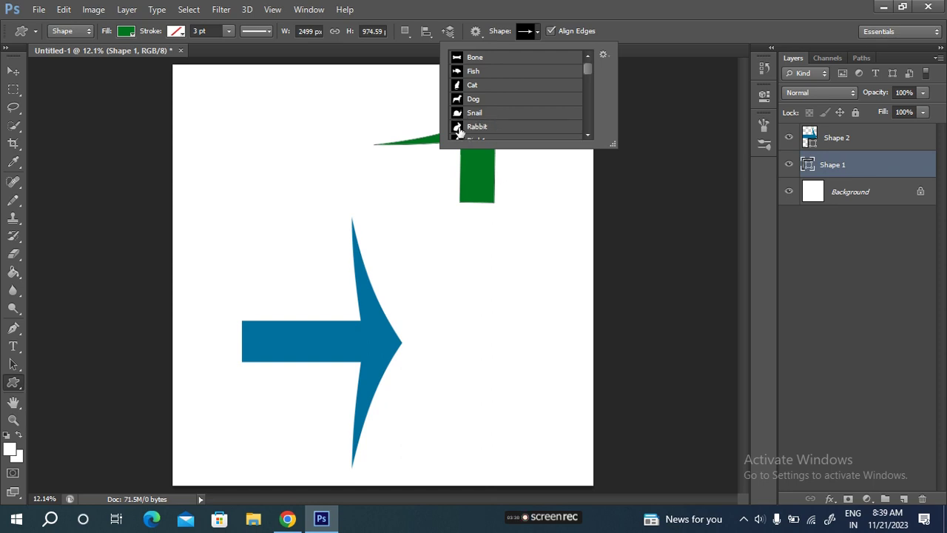
pyautogui.click(602, 54)
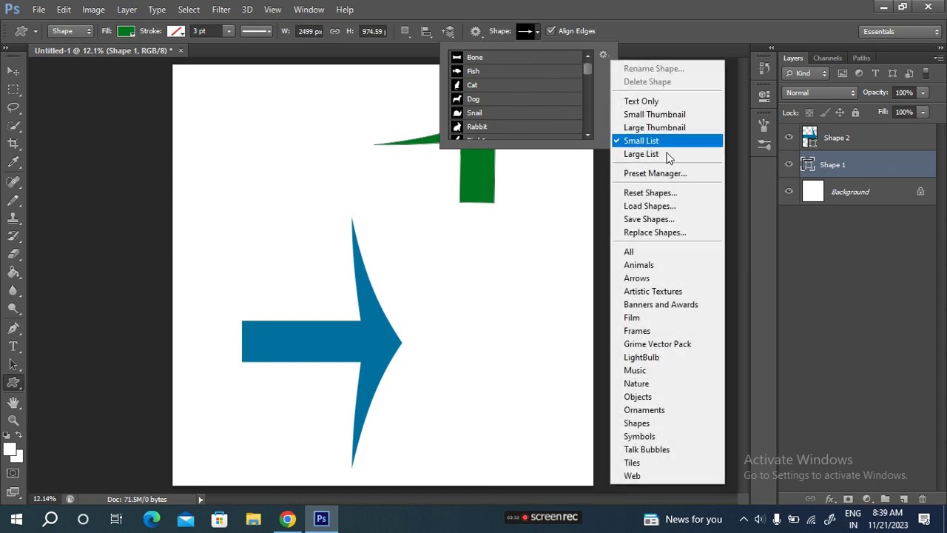
pyautogui.click(664, 154)
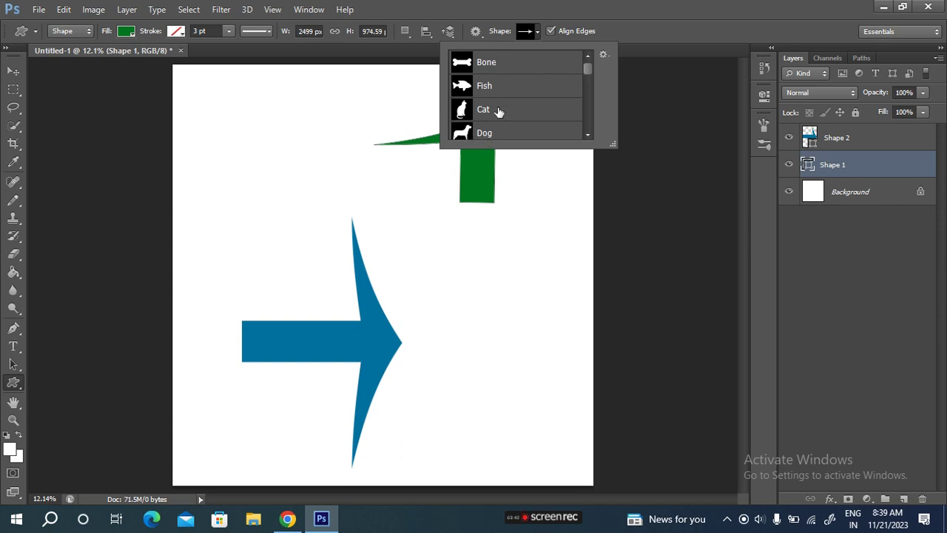
pyautogui.click(603, 56)
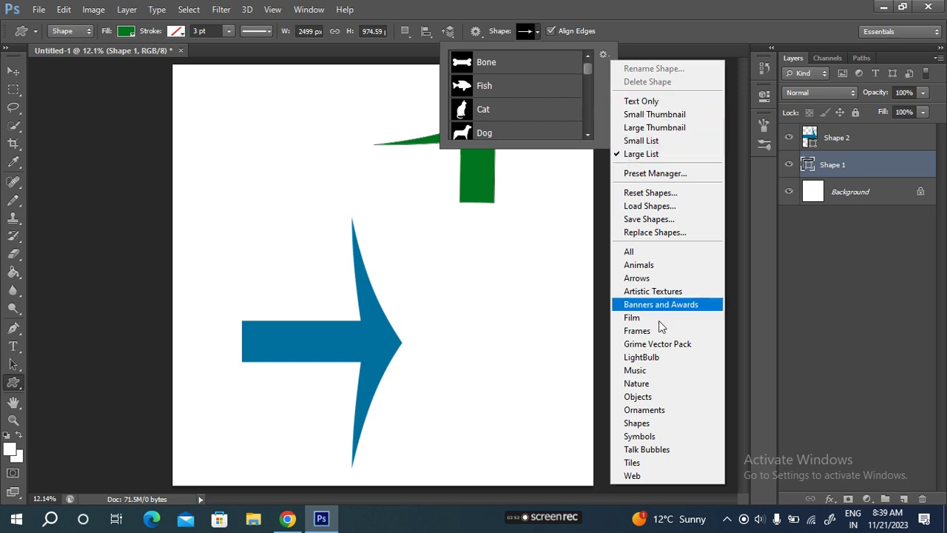
# Load the Animals shape set, replacing the current shapes, and view it as Small Thumbnail.
pyautogui.click(668, 274)
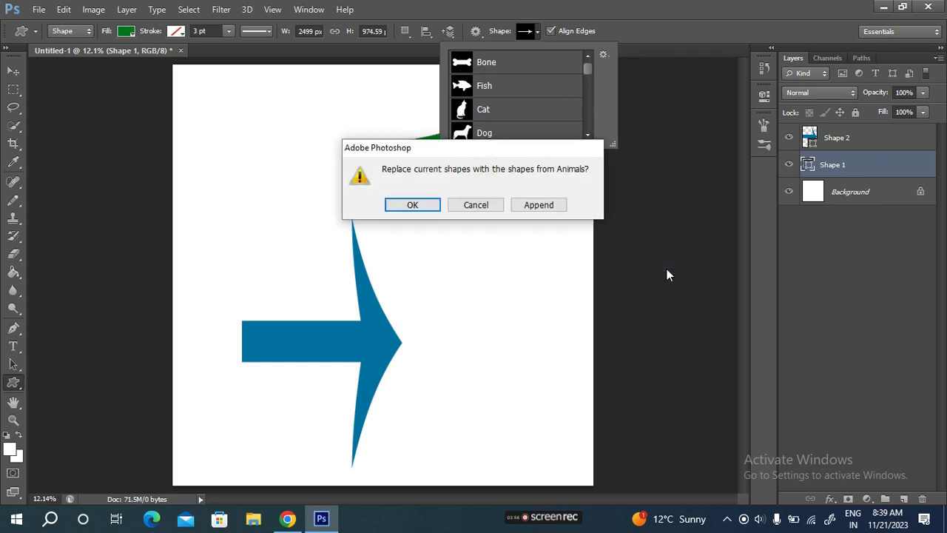
pyautogui.click(412, 205)
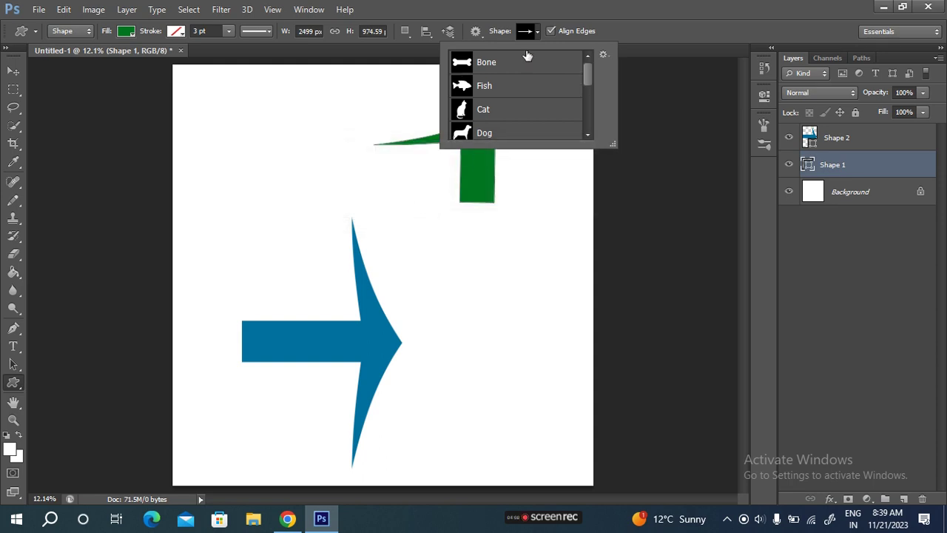
pyautogui.click(602, 55)
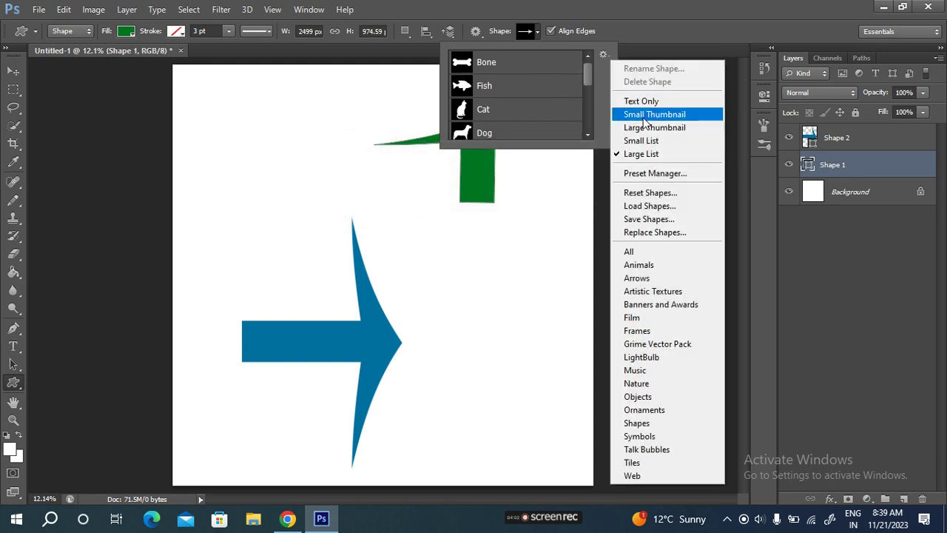
pyautogui.click(651, 114)
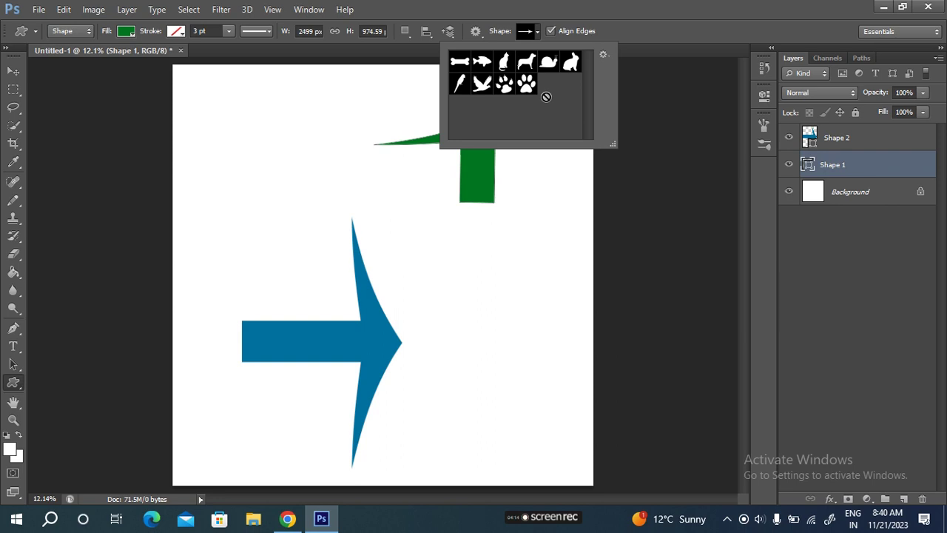
# Replace the shapes with the Arrows shape set.
pyautogui.click(603, 57)
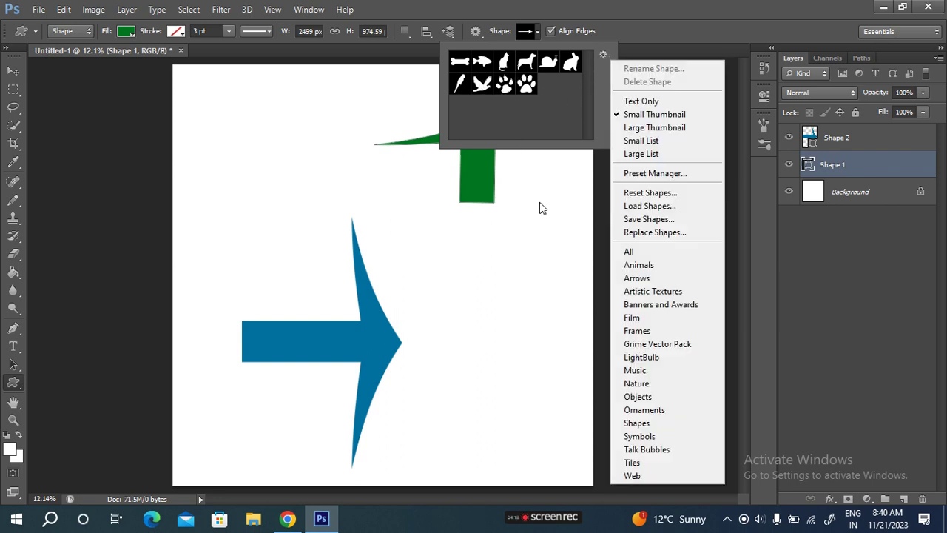
pyautogui.click(658, 278)
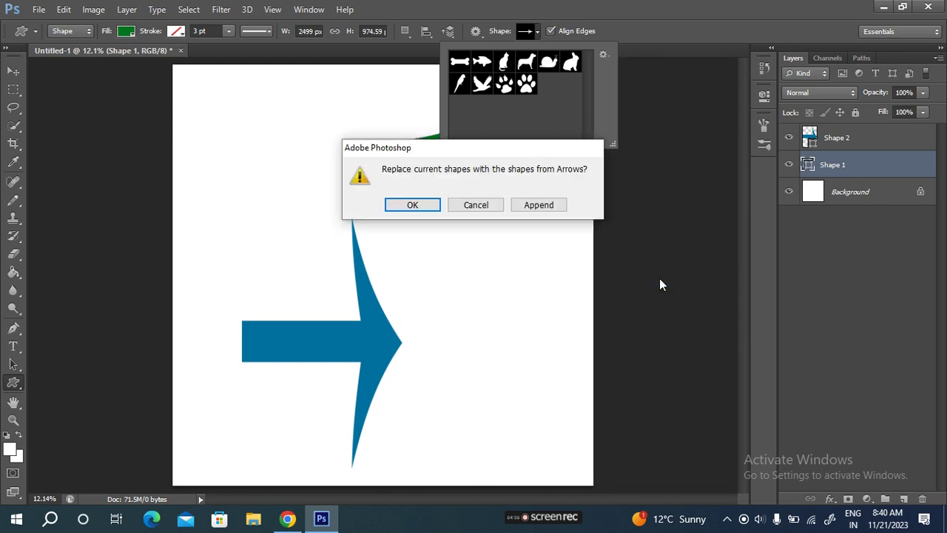
pyautogui.click(435, 208)
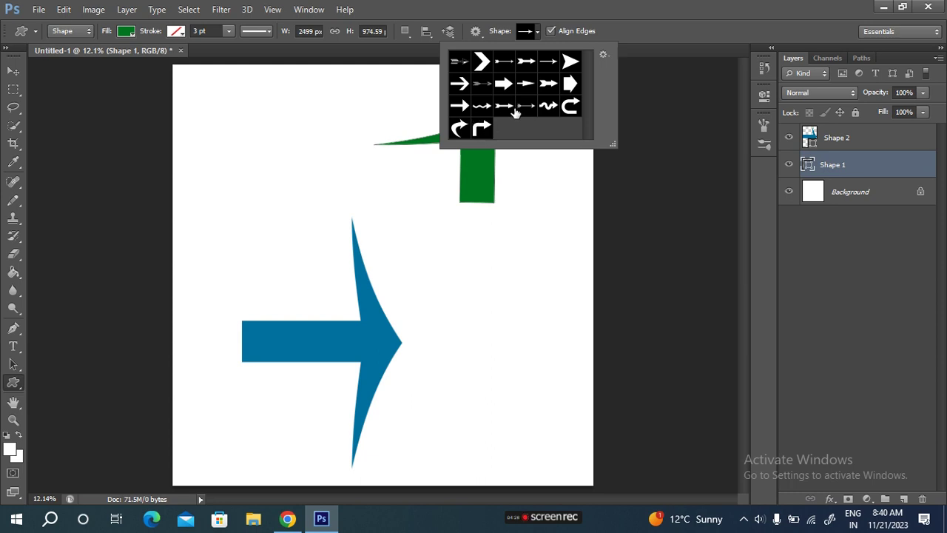
pyautogui.click(602, 56)
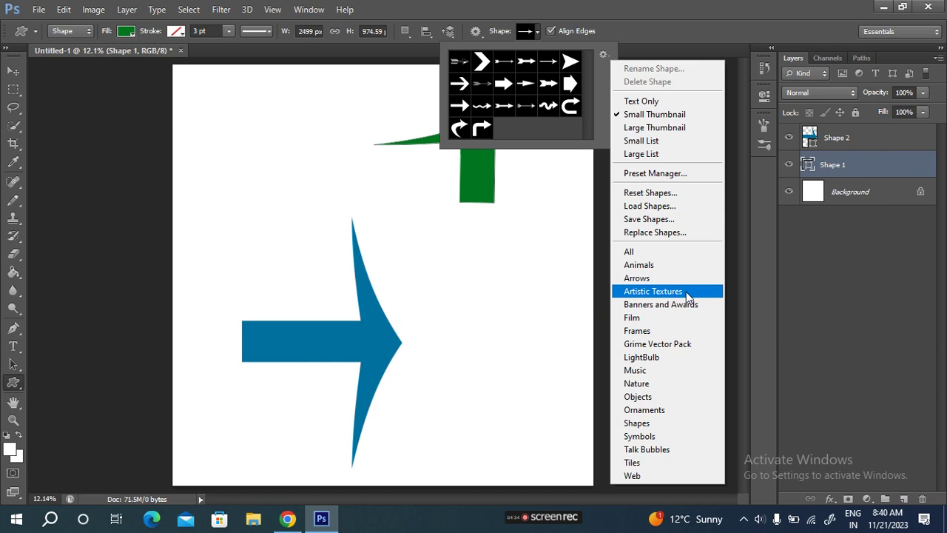
# Load the Artistic Textures shape set, then the Banners and Awards set.
pyautogui.click(686, 292)
pyautogui.click(412, 205)
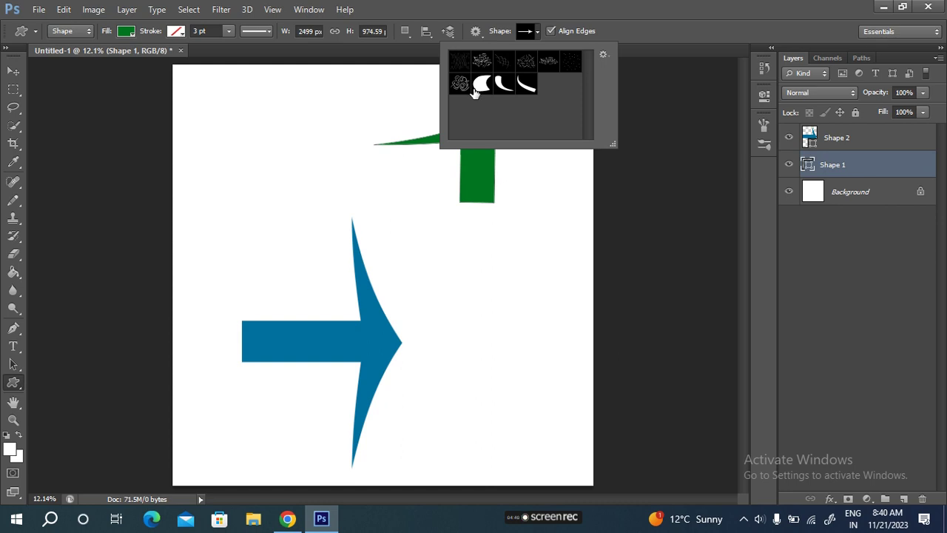
pyautogui.click(603, 55)
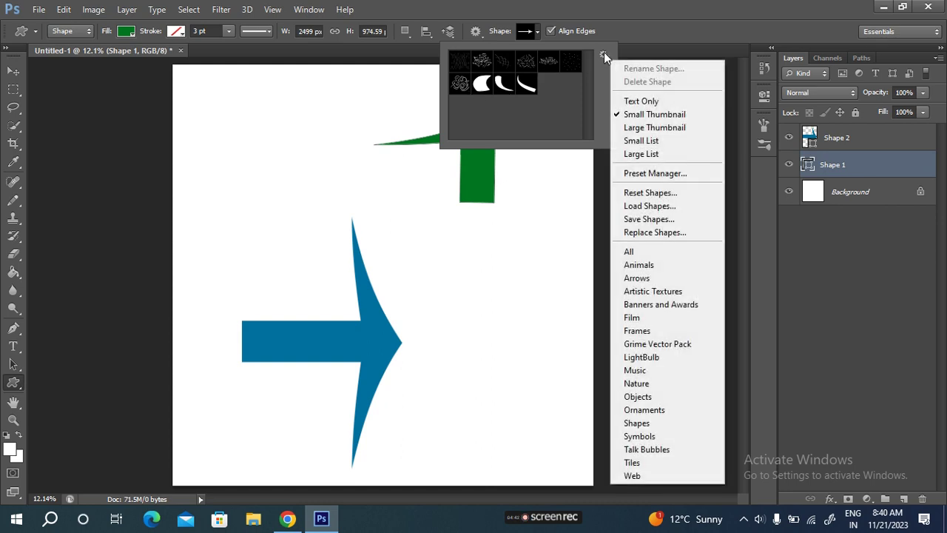
pyautogui.click(675, 304)
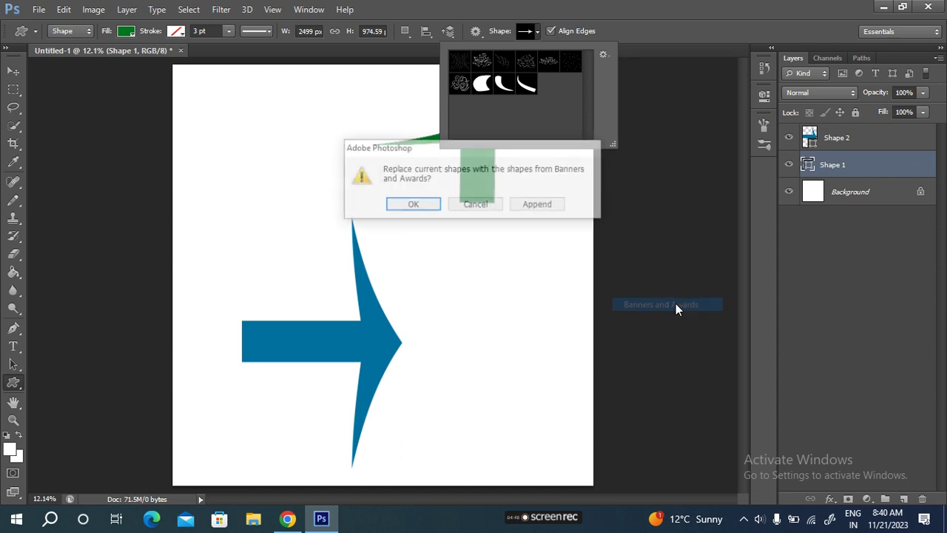
pyautogui.click(417, 205)
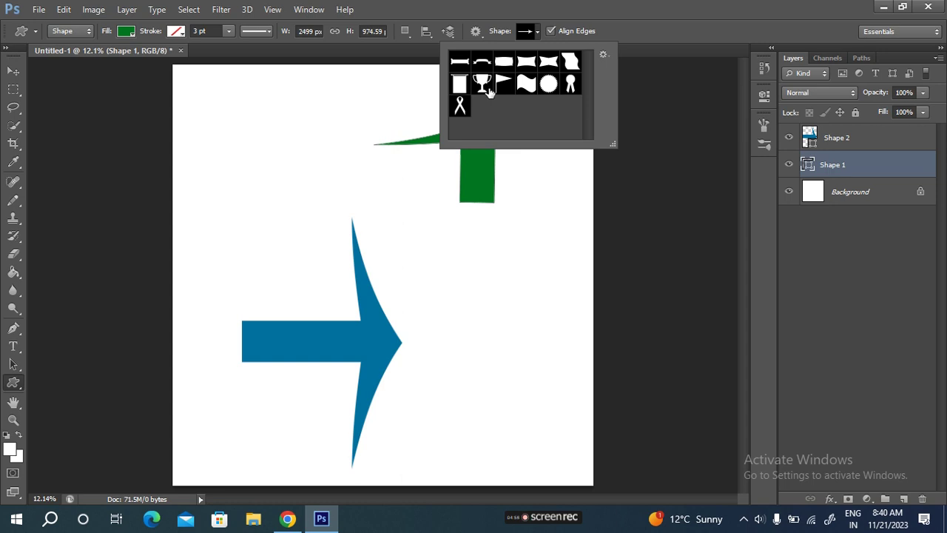
# Load the Film shape set, then replace it with the Frames set.
pyautogui.click(604, 56)
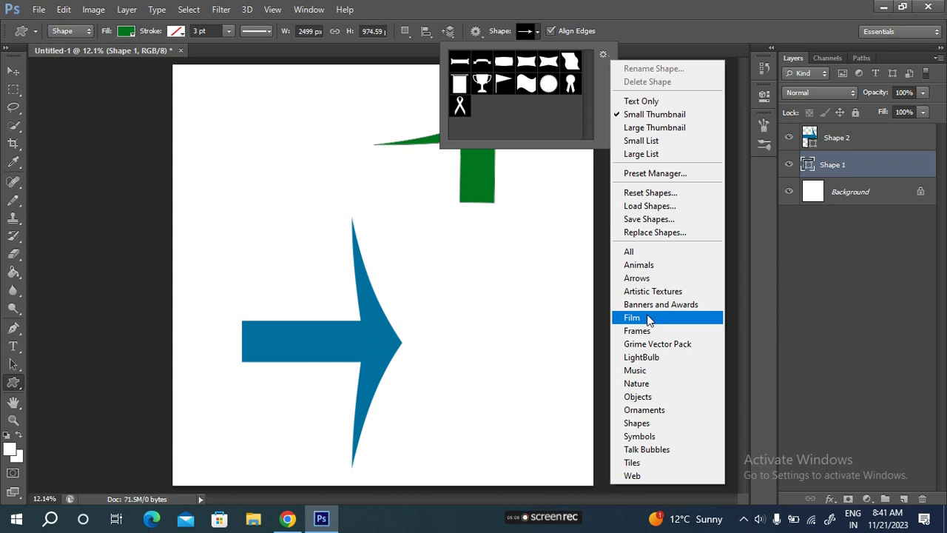
pyautogui.click(648, 319)
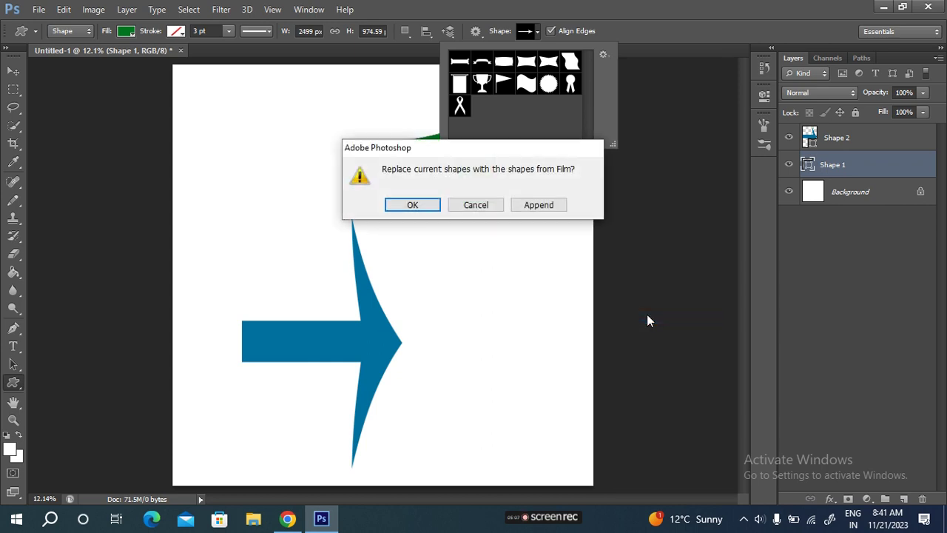
pyautogui.click(411, 207)
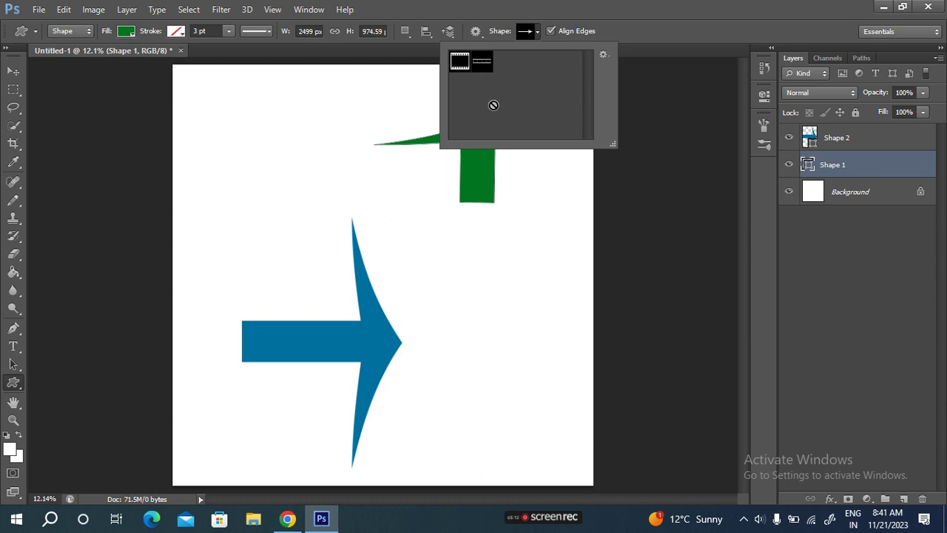
pyautogui.click(603, 56)
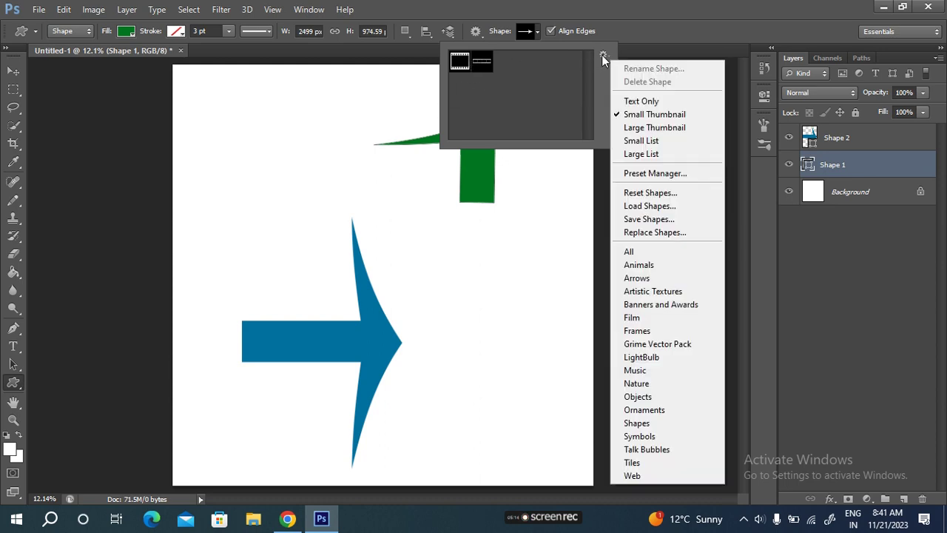
pyautogui.click(661, 330)
pyautogui.click(411, 205)
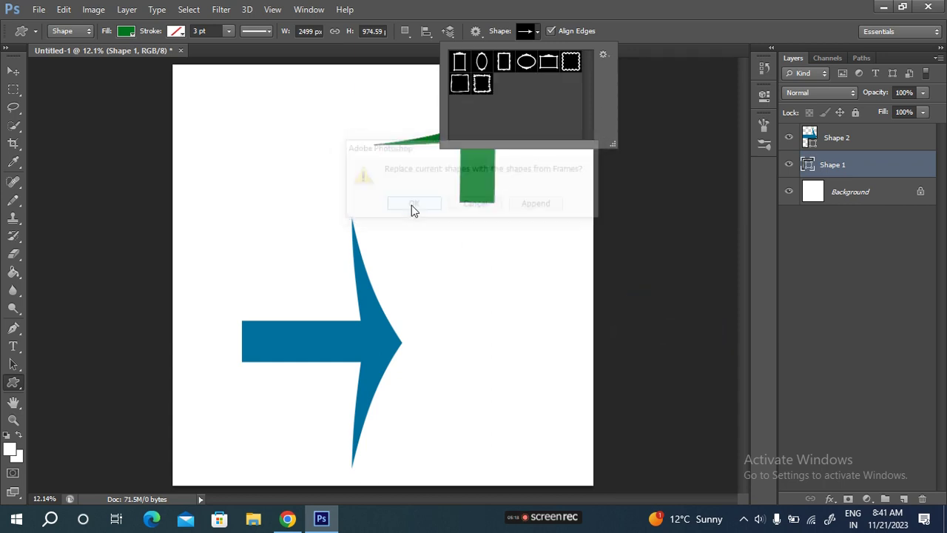
# Show the Frames shapes as Large Thumbnail and scroll through them.
pyautogui.click(603, 56)
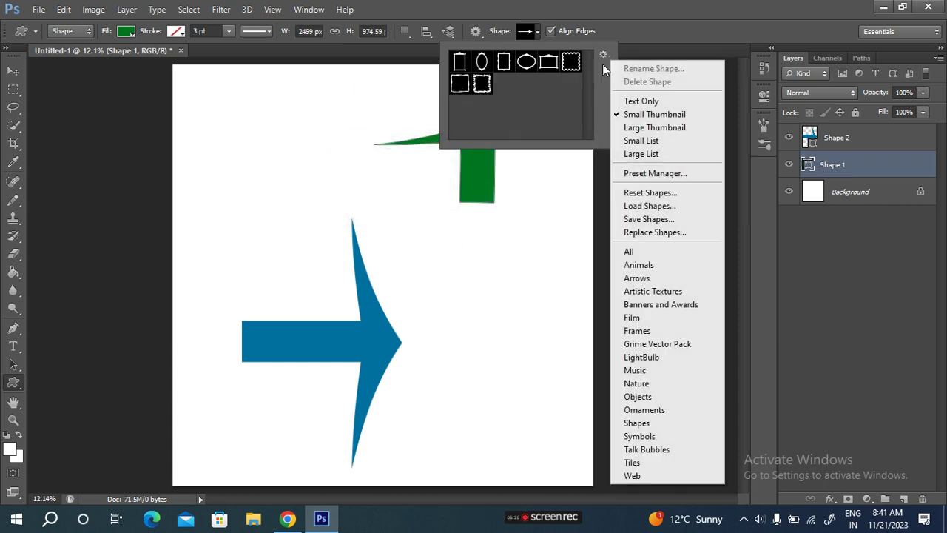
pyautogui.click(520, 84)
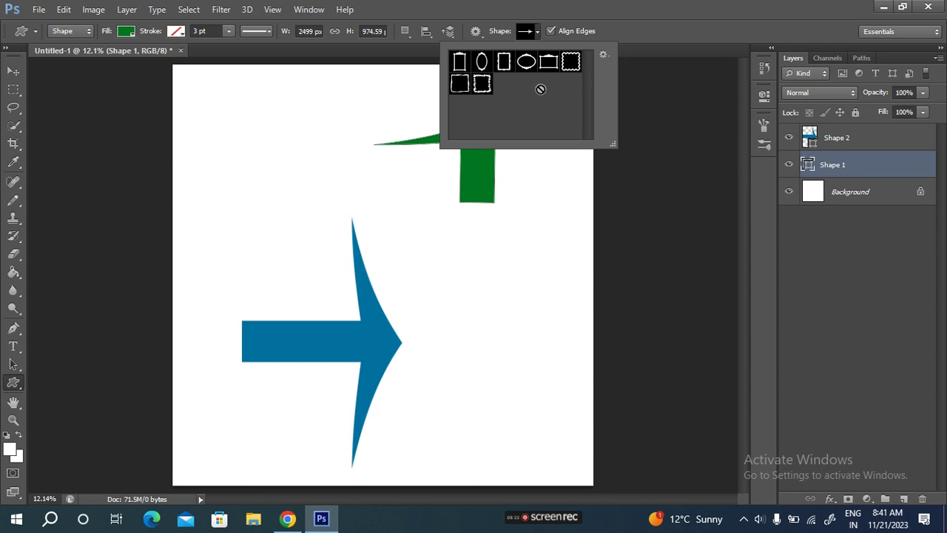
pyautogui.click(603, 56)
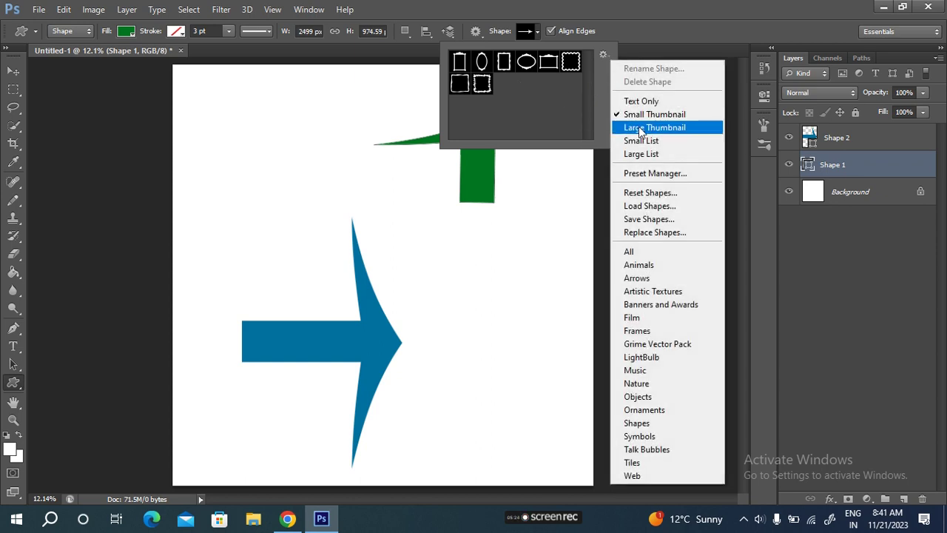
pyautogui.click(640, 129)
pyautogui.scroll(-1, 539, 87)
pyautogui.scroll(1, 541, 98)
pyautogui.scroll(-1, 488, 92)
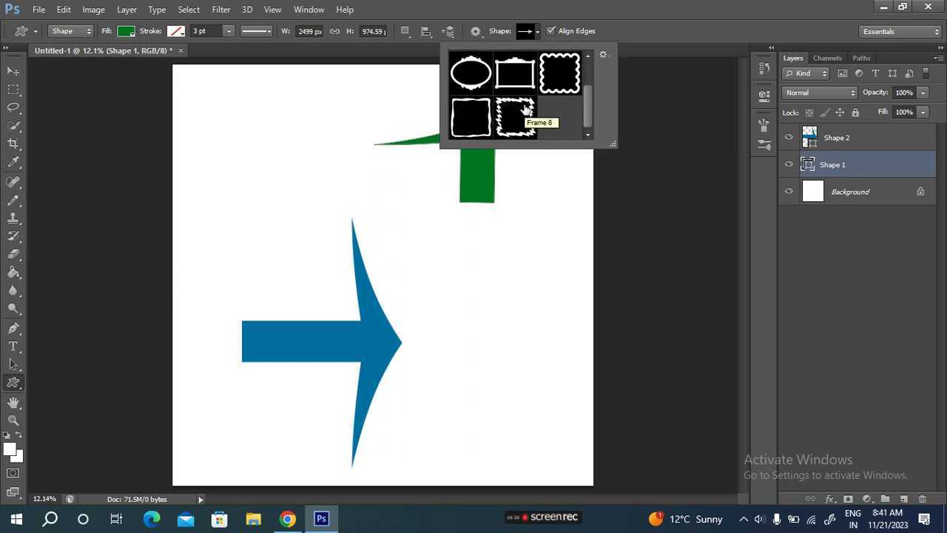
pyautogui.scroll(1, 527, 111)
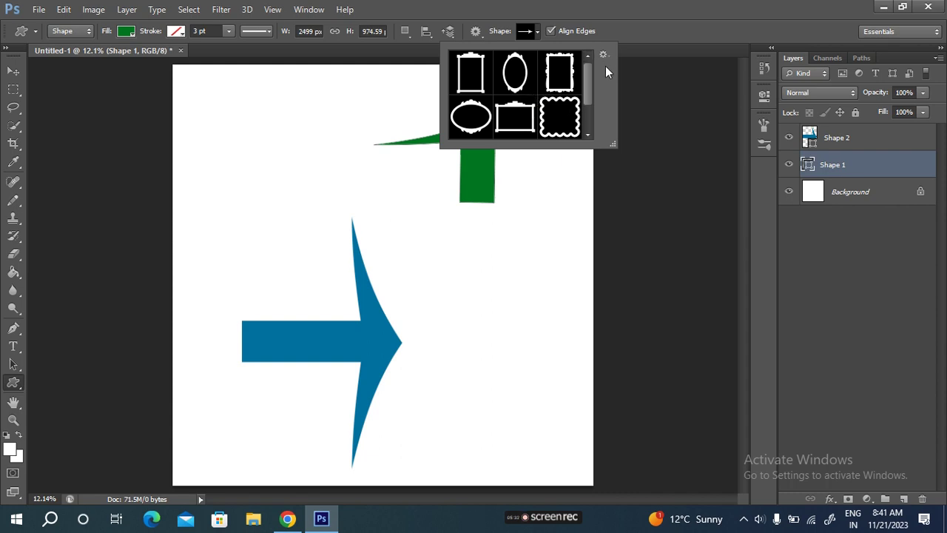
pyautogui.click(603, 55)
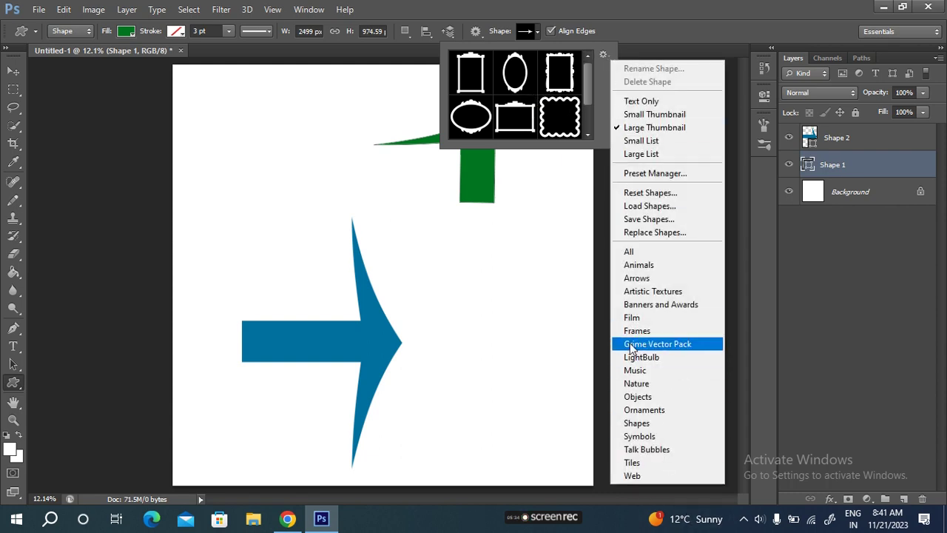
# Load the Grime Vector Pack set, draw the grime circle, and move it up-left.
pyautogui.click(684, 345)
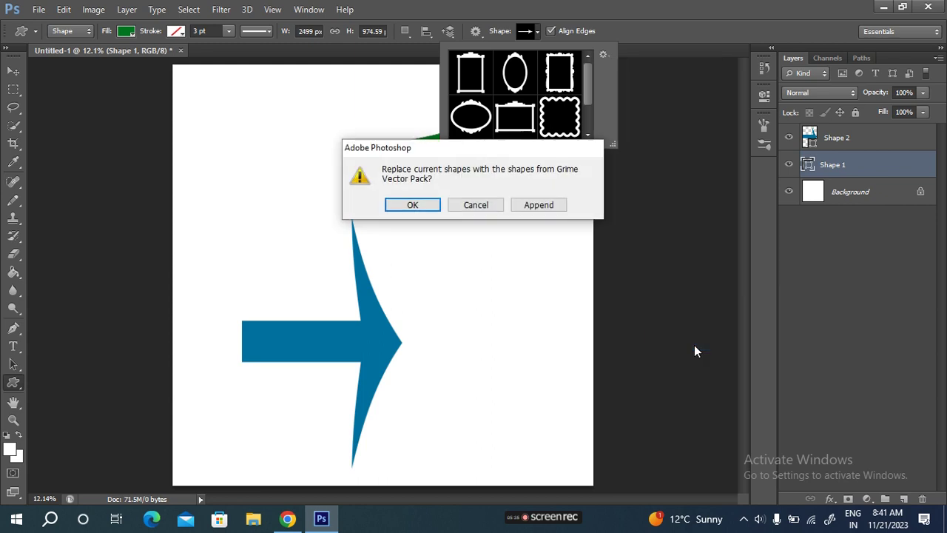
pyautogui.click(411, 205)
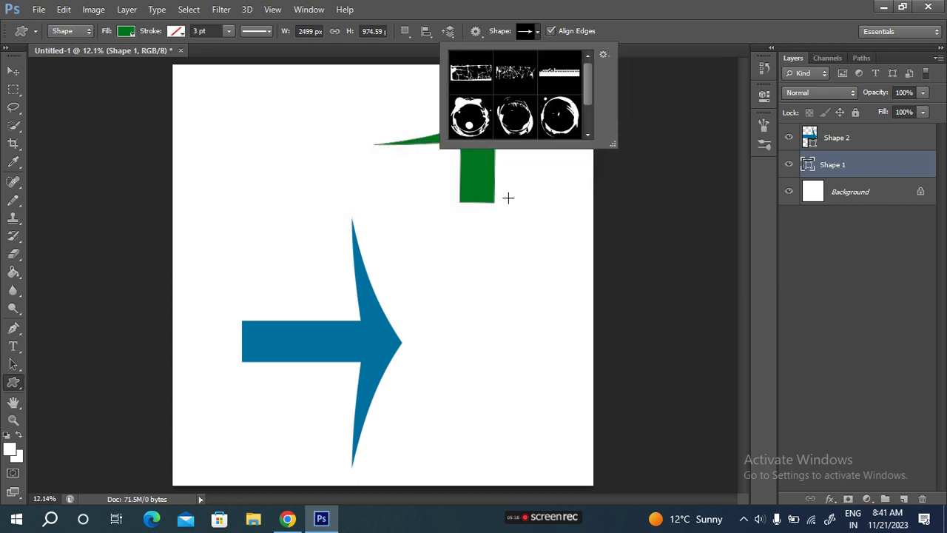
pyautogui.scroll(-1, 503, 86)
pyautogui.scroll(1, 508, 87)
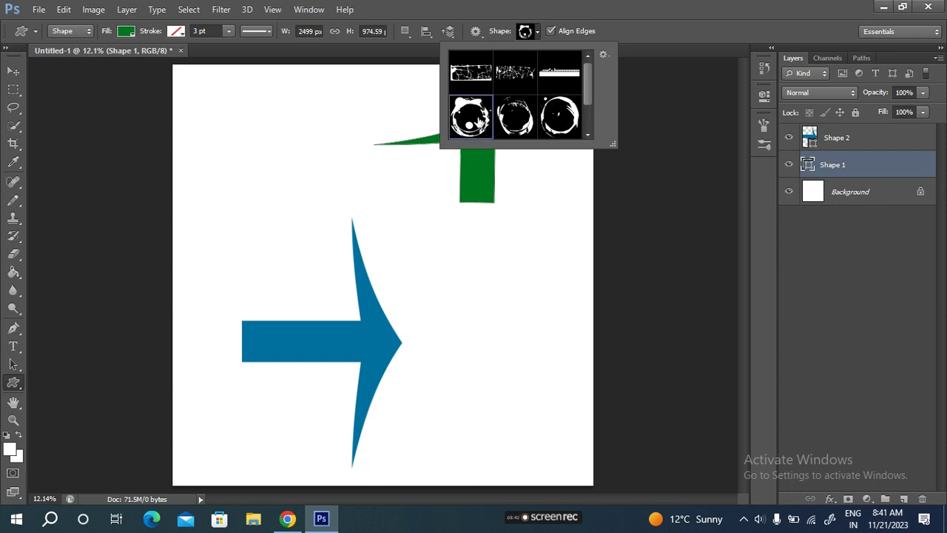
pyautogui.moveTo(301, 215); pyautogui.dragTo(545, 433)
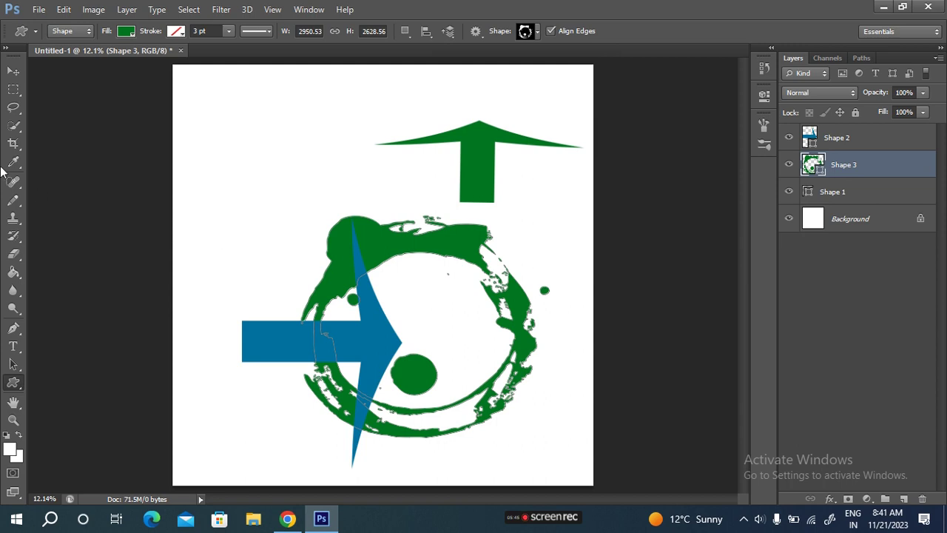
pyautogui.click(13, 71)
pyautogui.moveTo(429, 327)
pyautogui.mouseDown()
pyautogui.moveTo(345, 195)
pyautogui.moveTo(387, 243)
pyautogui.mouseUp()
# Scale the grime circle proportionally to 68% and place it in the top-left corner.
pyautogui.hotkey('ctrl', 't')
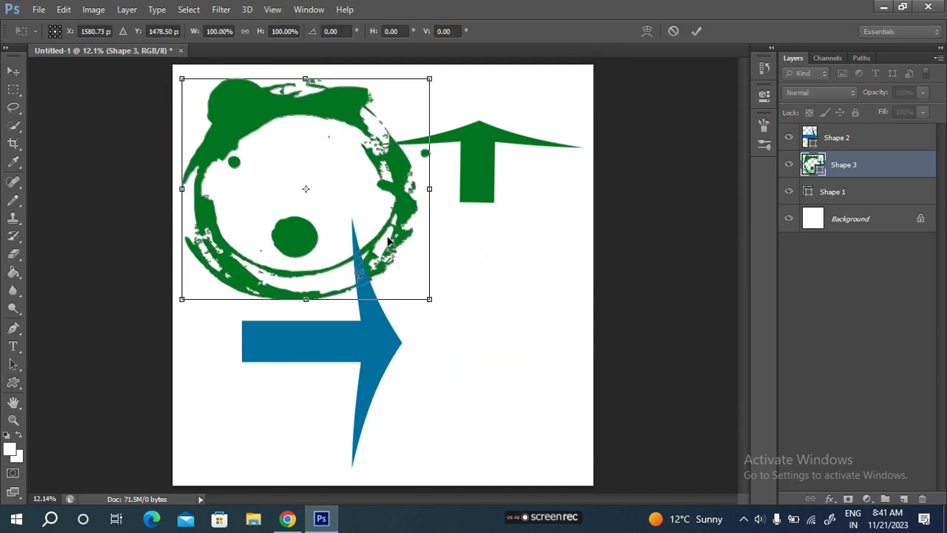
pyautogui.click(245, 32)
pyautogui.moveTo(196, 31)
pyautogui.mouseDown()
pyautogui.moveTo(163, 37)
pyautogui.moveTo(429, 318)
pyautogui.mouseUp()
pyautogui.moveTo(338, 219); pyautogui.dragTo(311, 191)
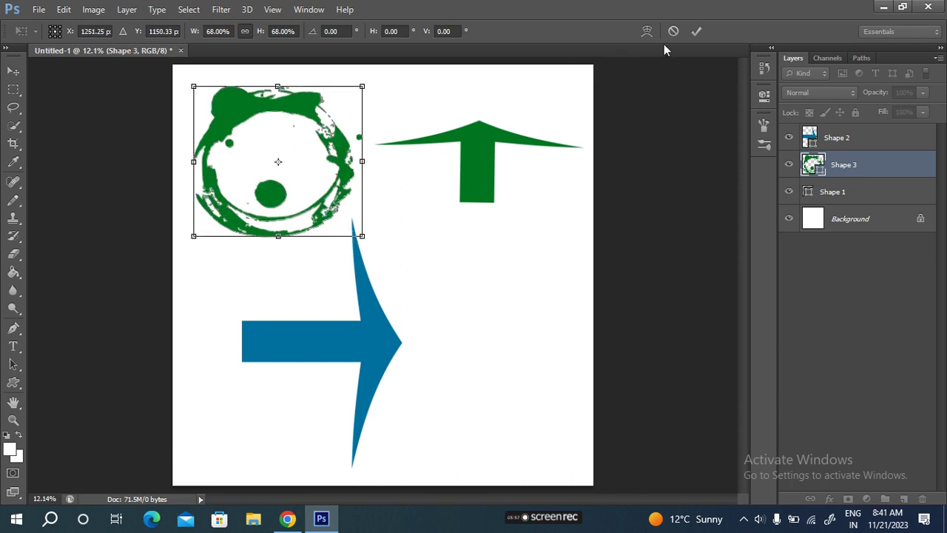
pyautogui.click(689, 31)
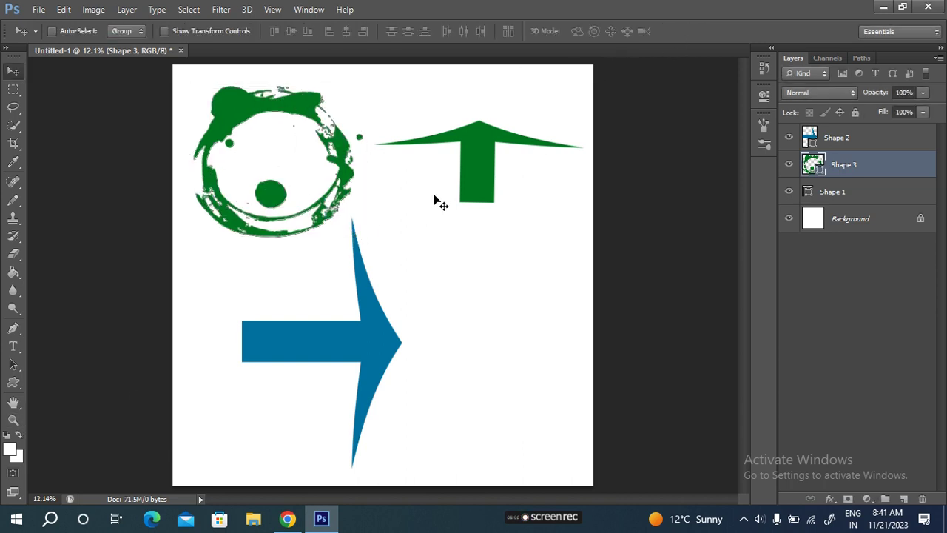
pyautogui.click(20, 382)
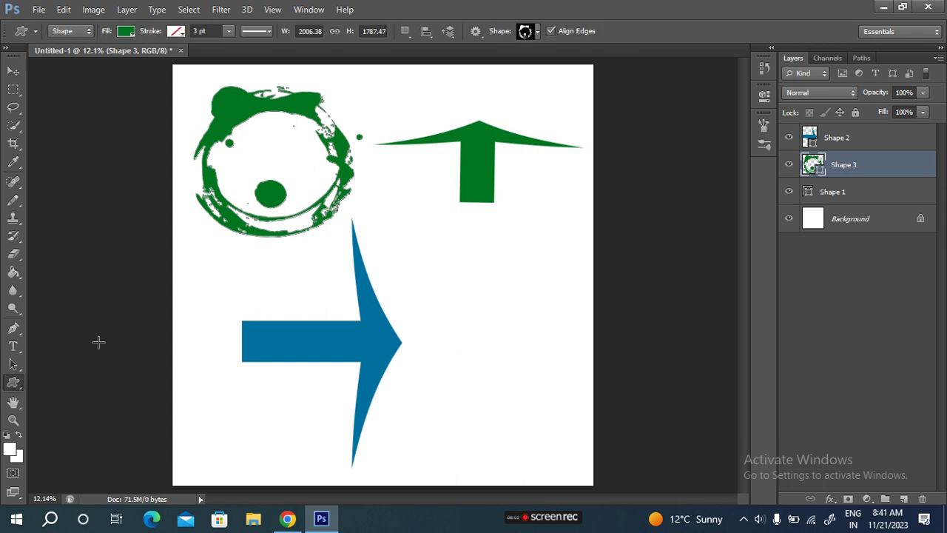
# Browse the Grime shapes, then swap in the LightBulb set containing Light Bulb 3.
pyautogui.click(537, 32)
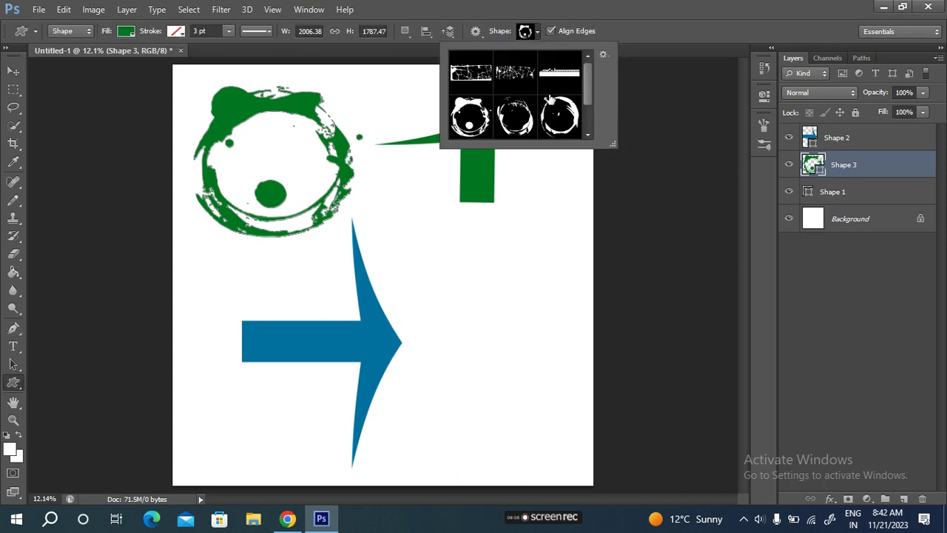
pyautogui.scroll(-1, 540, 107)
pyautogui.scroll(1, 517, 109)
pyautogui.scroll(-1, 503, 103)
pyautogui.scroll(1, 503, 102)
pyautogui.scroll(-1, 503, 102)
pyautogui.scroll(1, 503, 102)
pyautogui.click(603, 56)
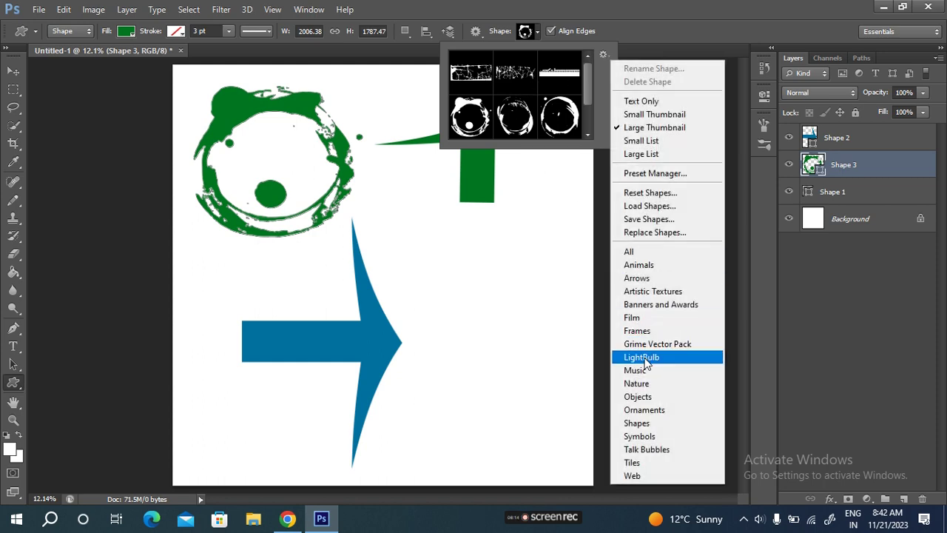
pyautogui.click(673, 359)
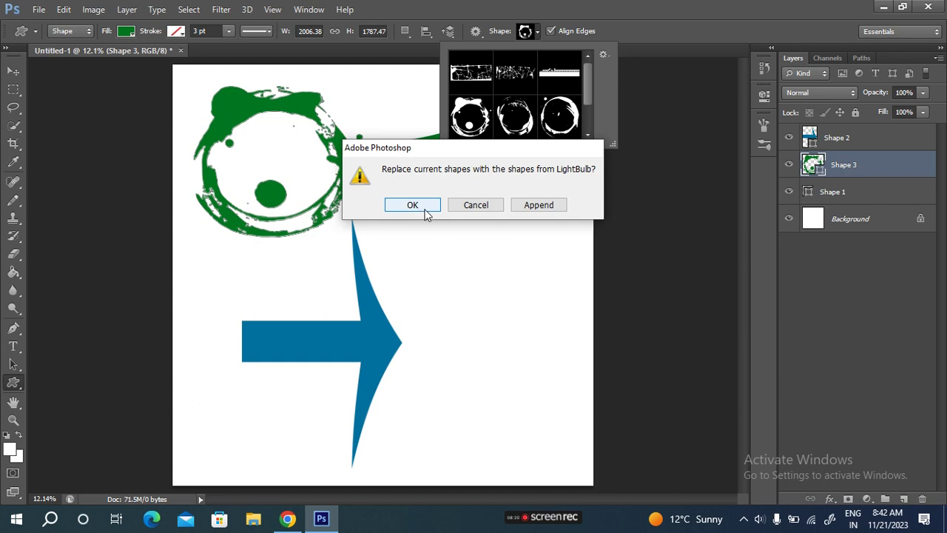
pyautogui.click(427, 215)
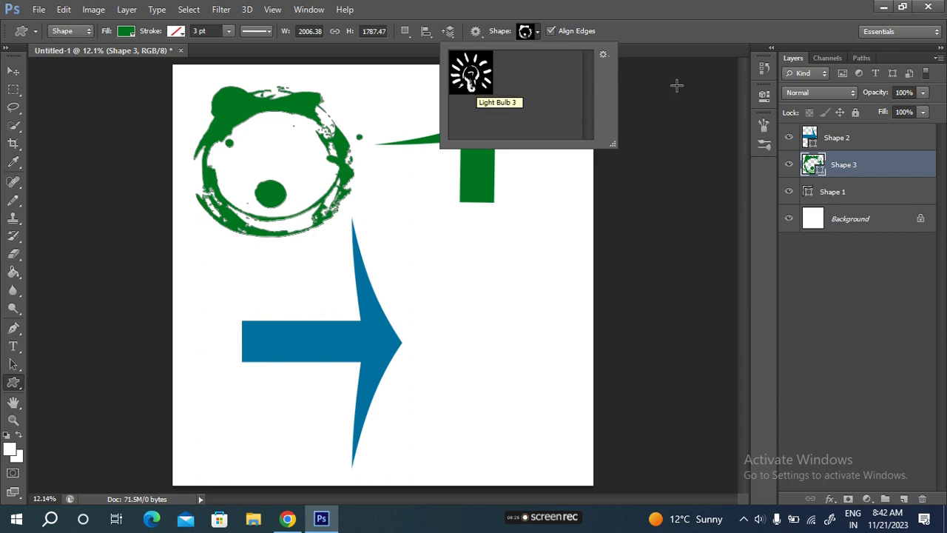
pyautogui.click(603, 54)
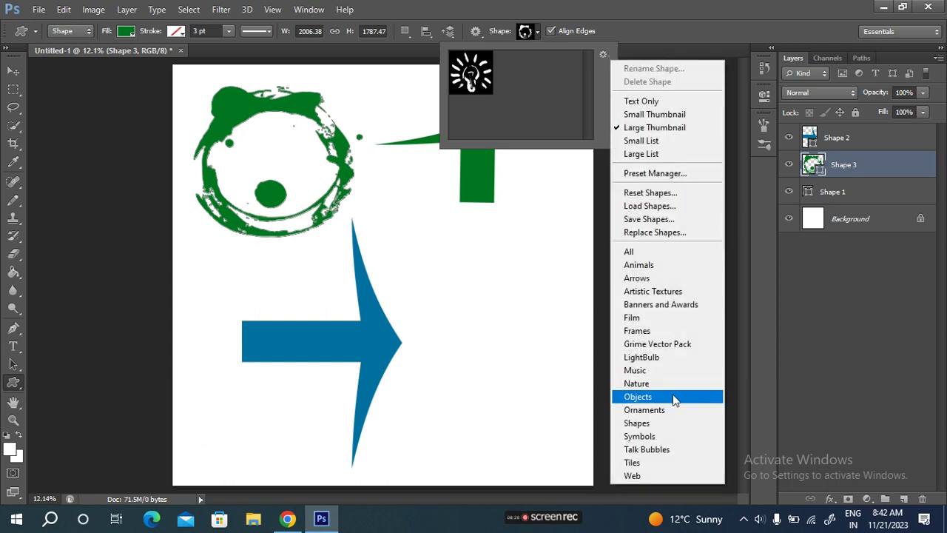
# Replace the custom shapes with the Music set and scroll through it.
pyautogui.click(638, 371)
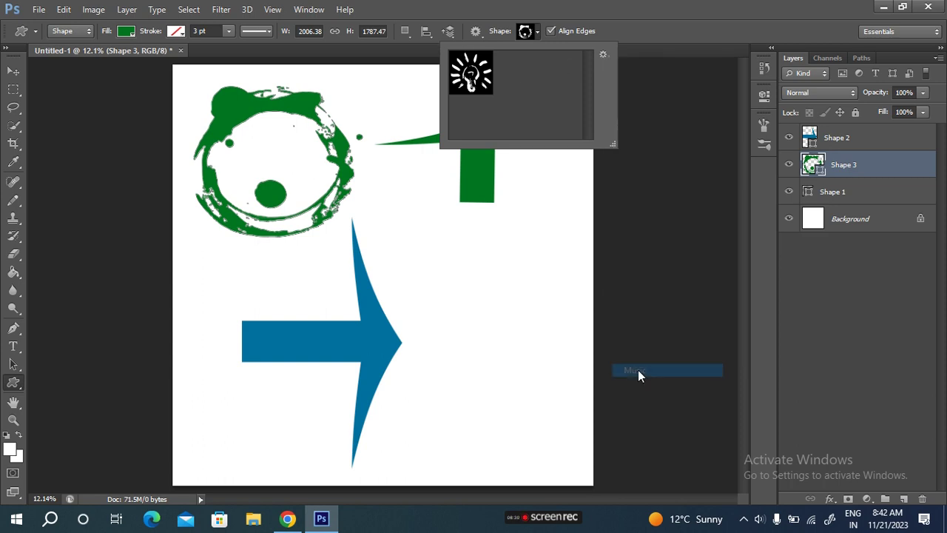
pyautogui.click(412, 205)
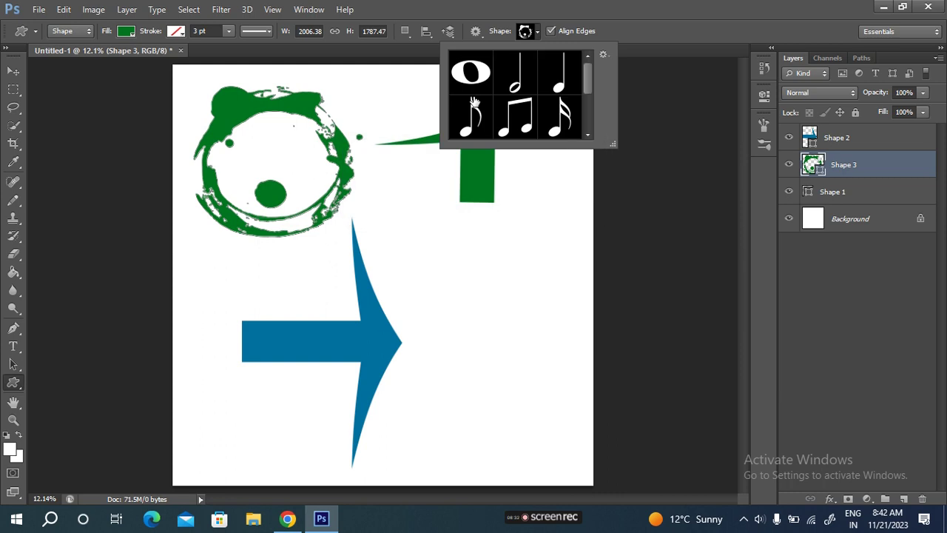
pyautogui.scroll(-2, 521, 103)
pyautogui.scroll(-1, 524, 111)
pyautogui.scroll(2, 523, 117)
pyautogui.scroll(2, 527, 116)
# Swap the Music shapes for the Nature set and start browsing it.
pyautogui.click(603, 54)
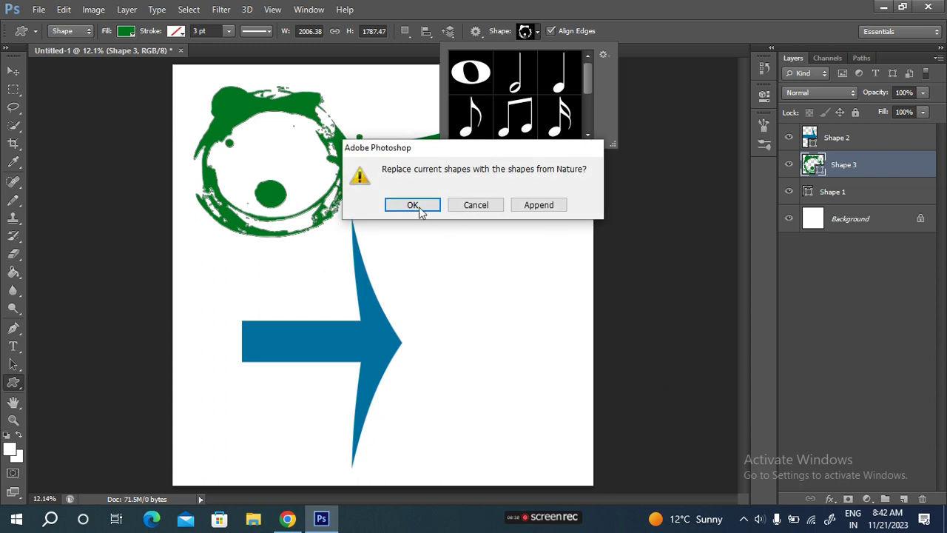
pyautogui.click(414, 207)
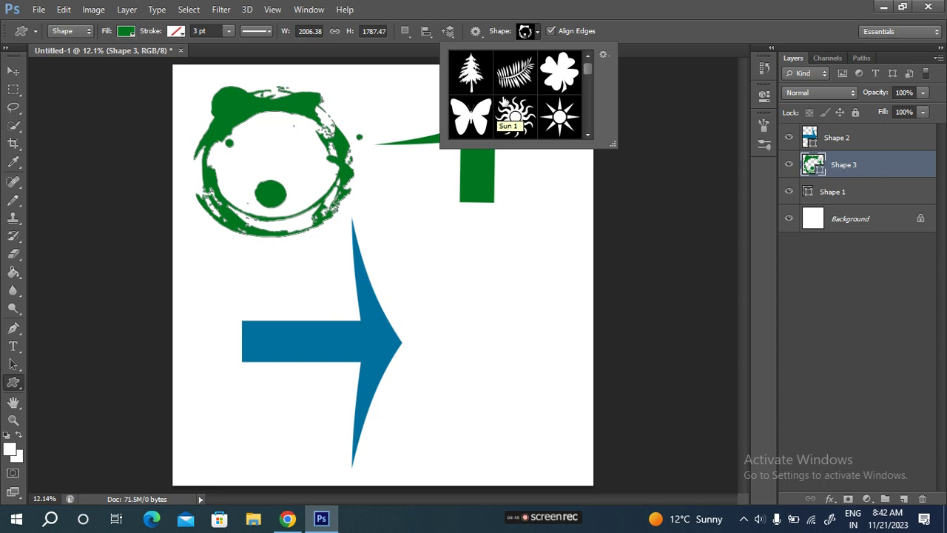
pyautogui.scroll(-1, 510, 107)
pyautogui.scroll(-1, 518, 106)
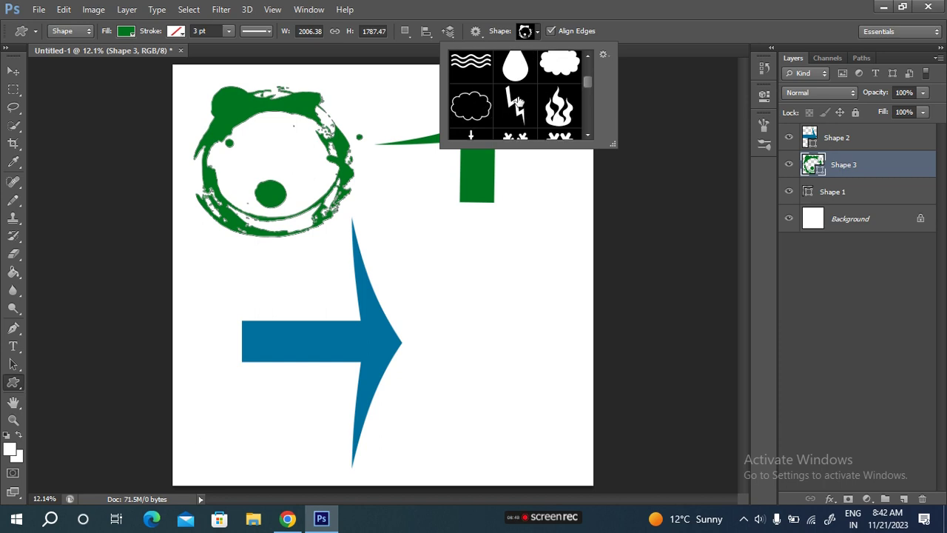
pyautogui.scroll(1, 518, 103)
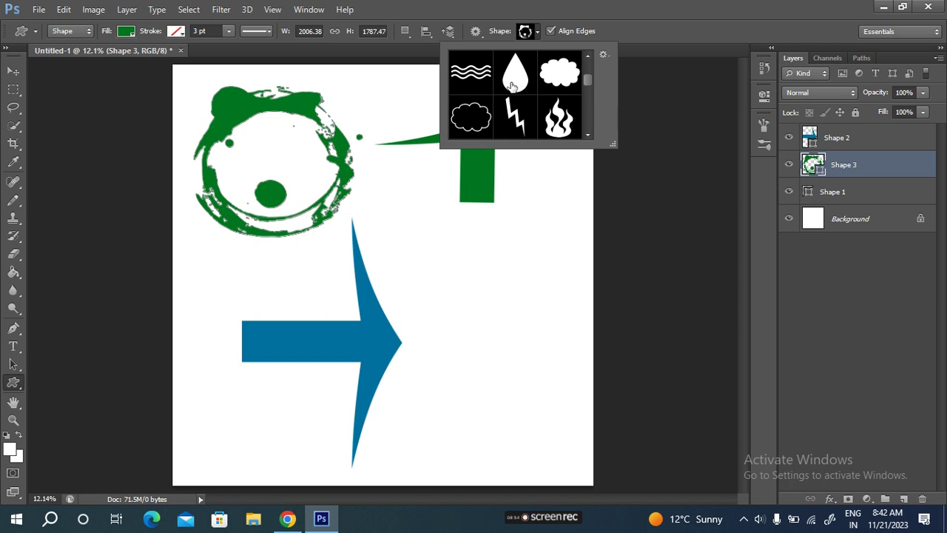
pyautogui.scroll(1, 518, 87)
pyautogui.scroll(1, 526, 97)
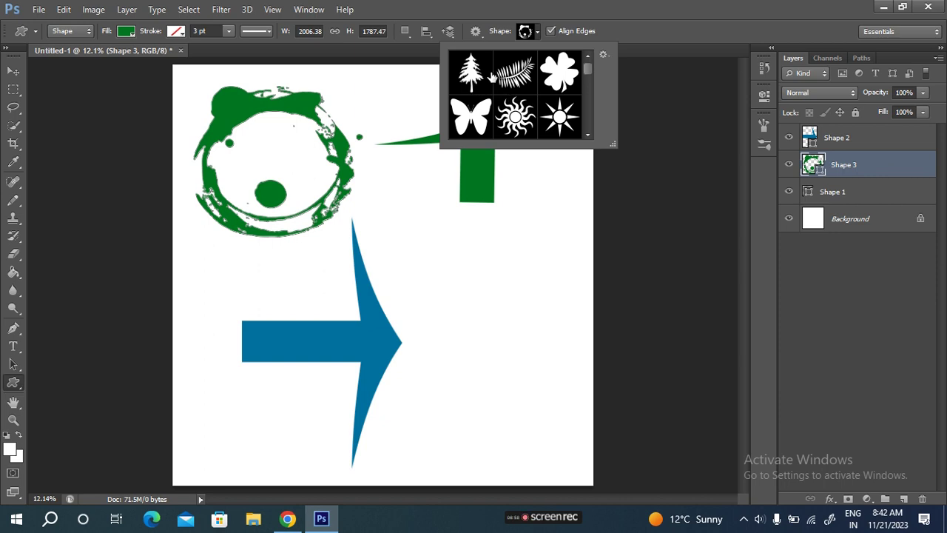
# Scroll through the Nature shapes: tree, fern, clover, butterfly and sun.
pyautogui.scroll(-1, 498, 109)
pyautogui.scroll(-1, 500, 110)
pyautogui.scroll(-1, 522, 100)
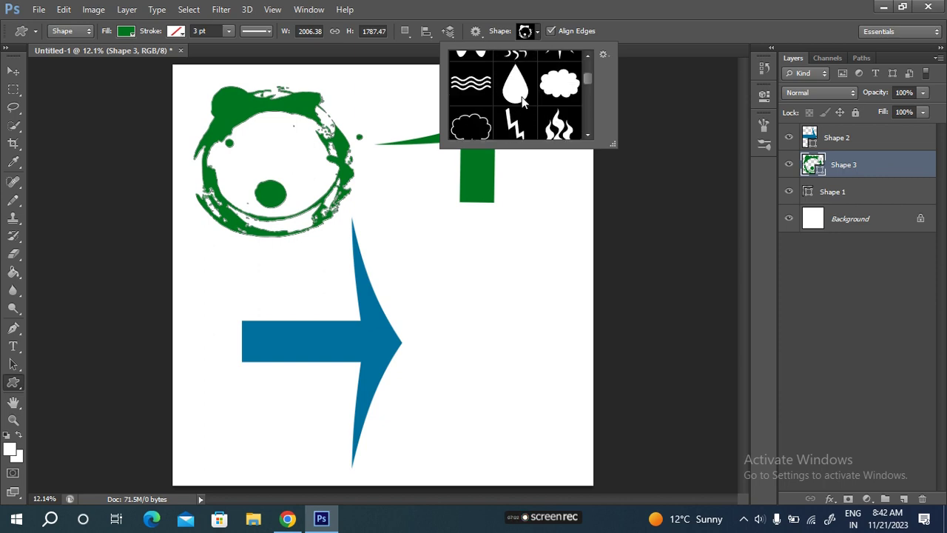
pyautogui.scroll(-1, 521, 92)
pyautogui.scroll(-1, 521, 92)
pyautogui.scroll(-1, 522, 94)
pyautogui.scroll(-1, 521, 95)
pyautogui.scroll(-1, 521, 96)
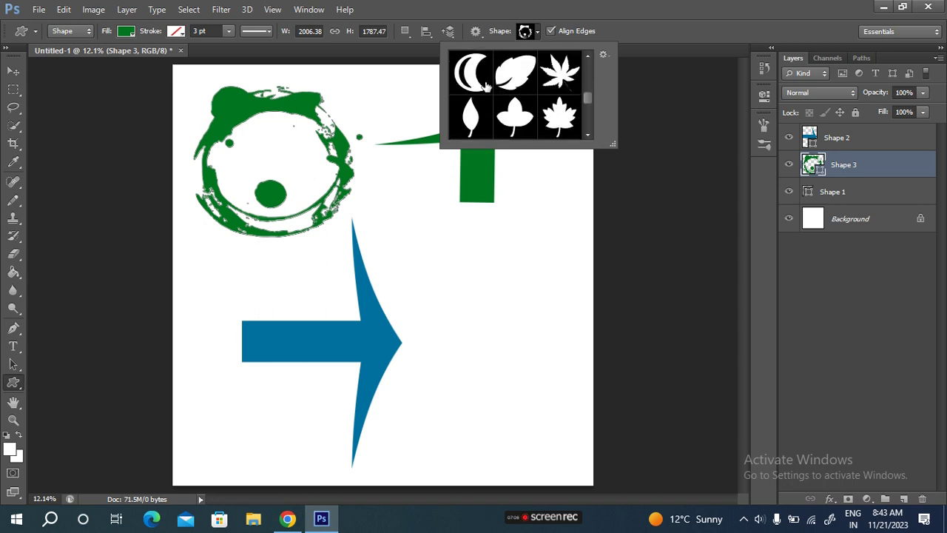
pyautogui.scroll(-1, 522, 87)
pyautogui.scroll(-1, 522, 87)
pyautogui.scroll(-1, 522, 87)
pyautogui.scroll(-1, 522, 87)
pyautogui.scroll(-1, 510, 90)
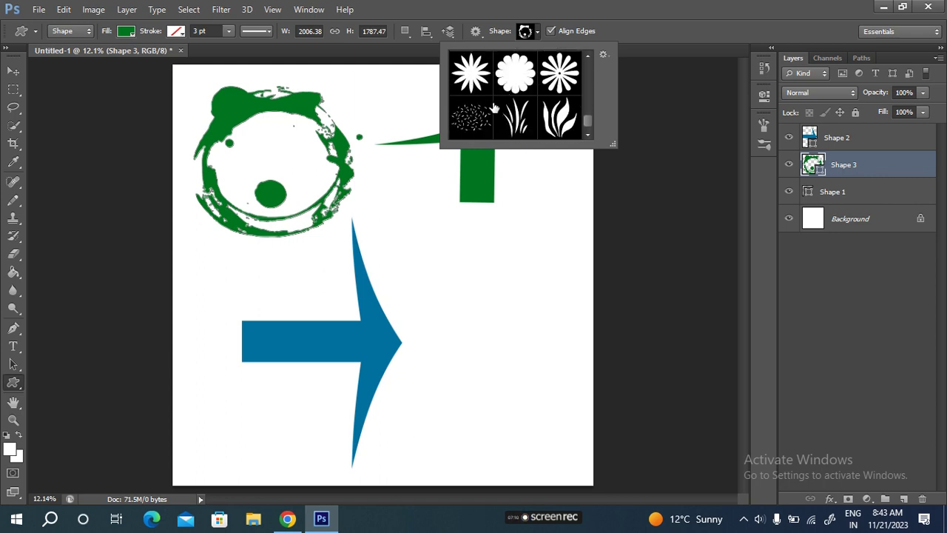
pyautogui.scroll(1, 523, 117)
pyautogui.scroll(2, 523, 117)
pyautogui.scroll(1, 523, 116)
pyautogui.scroll(1, 522, 111)
pyautogui.scroll(2, 519, 105)
pyautogui.scroll(1, 517, 100)
pyautogui.scroll(1, 517, 100)
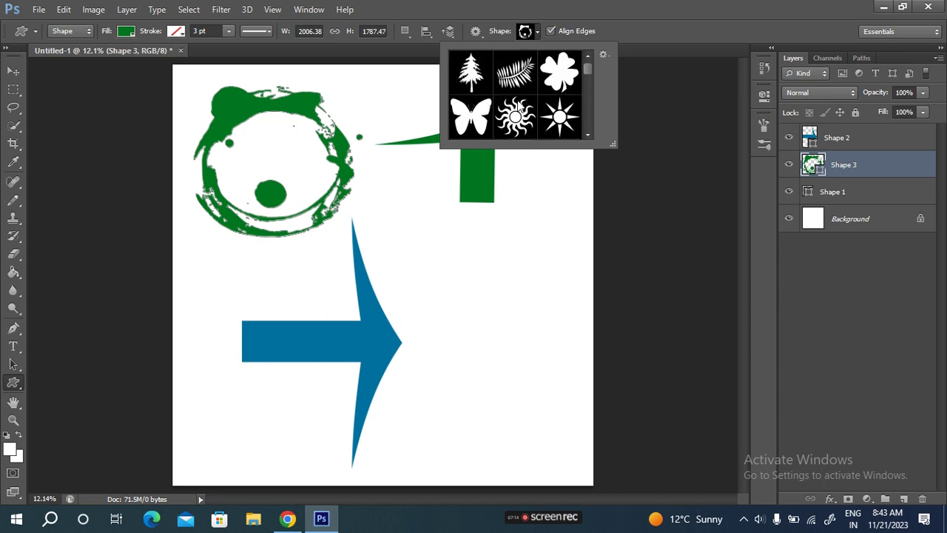
pyautogui.click(602, 56)
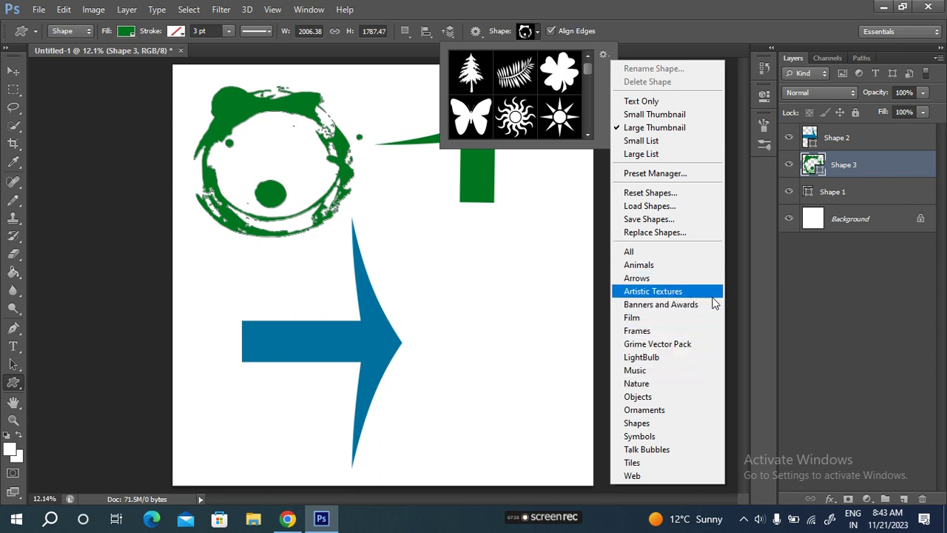
# Replace the Nature shapes with the Objects set and begin scrolling through it.
pyautogui.click(654, 397)
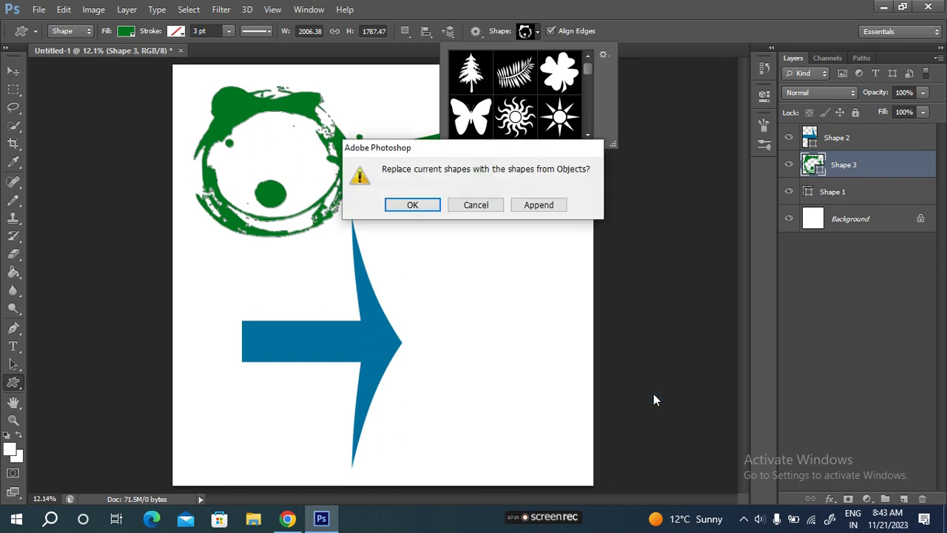
pyautogui.click(407, 207)
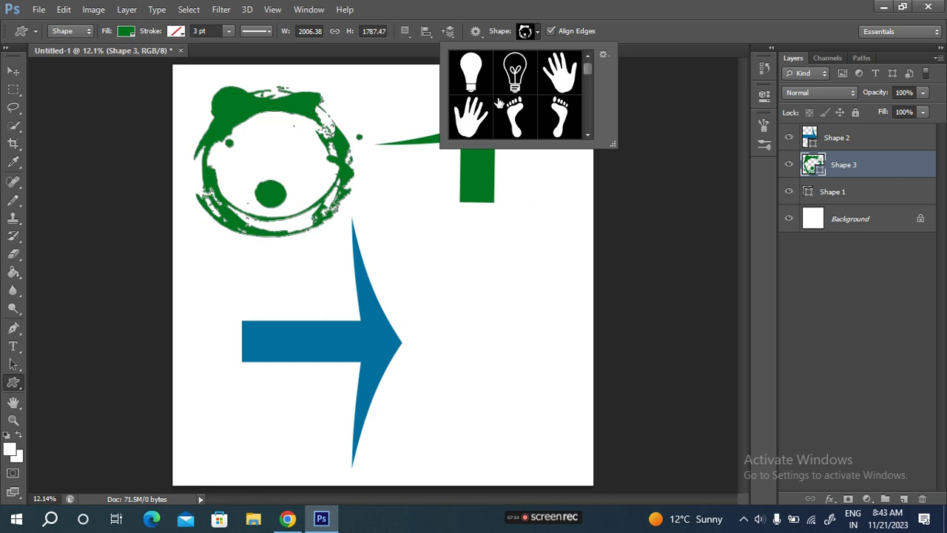
pyautogui.scroll(-2, 503, 102)
pyautogui.scroll(-2, 523, 97)
pyautogui.scroll(2, 531, 99)
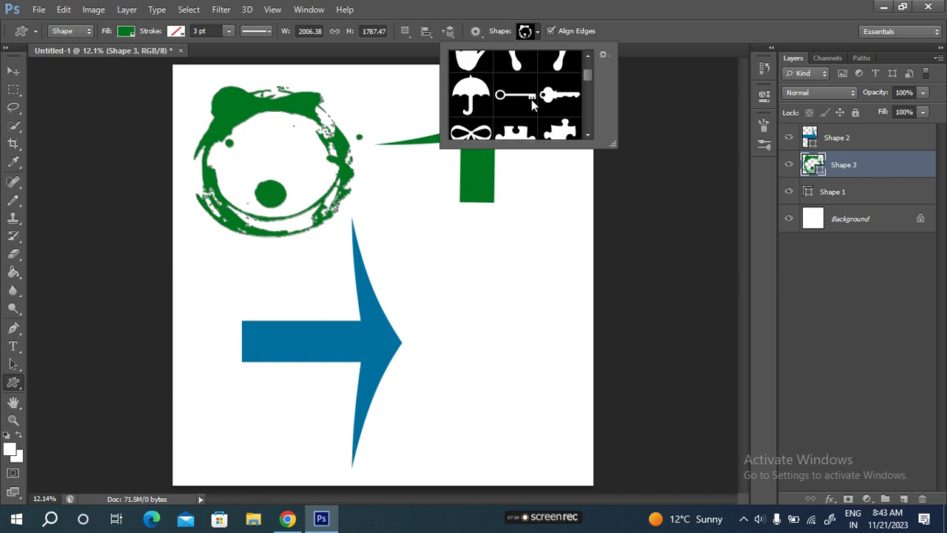
pyautogui.scroll(-1, 525, 111)
pyautogui.scroll(-1, 525, 115)
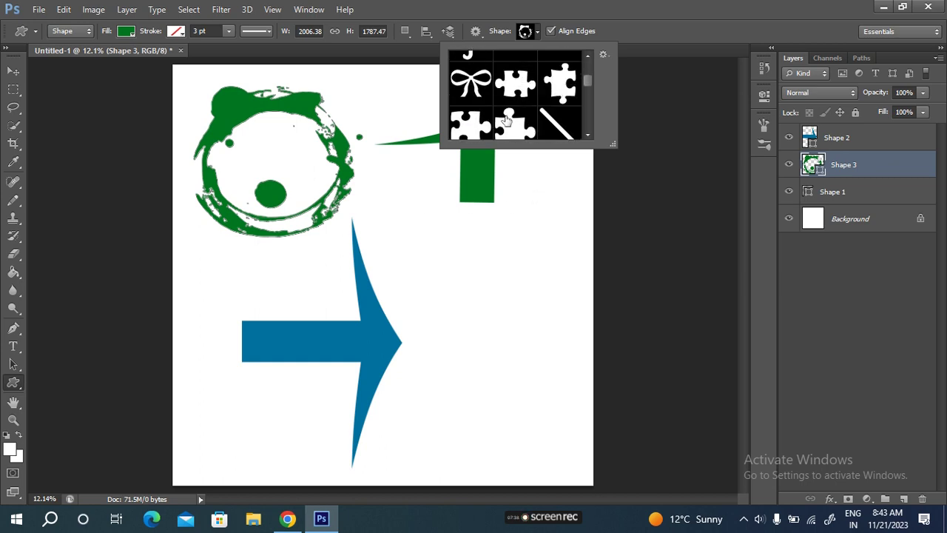
pyautogui.scroll(-1, 518, 118)
pyautogui.scroll(-1, 543, 83)
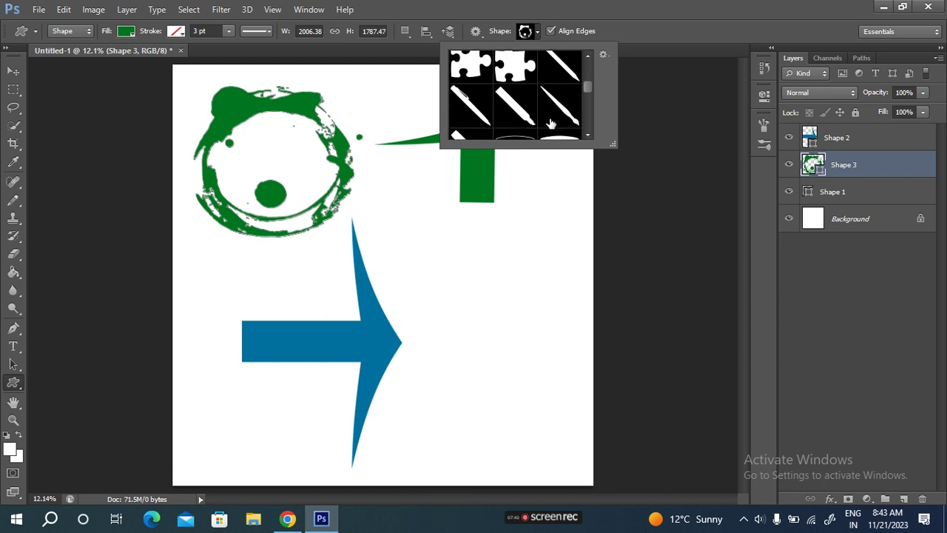
# Browse the Objects shapes: crowns, envelopes, scissors, paper clip, stamps and flag.
pyautogui.scroll(-1, 530, 101)
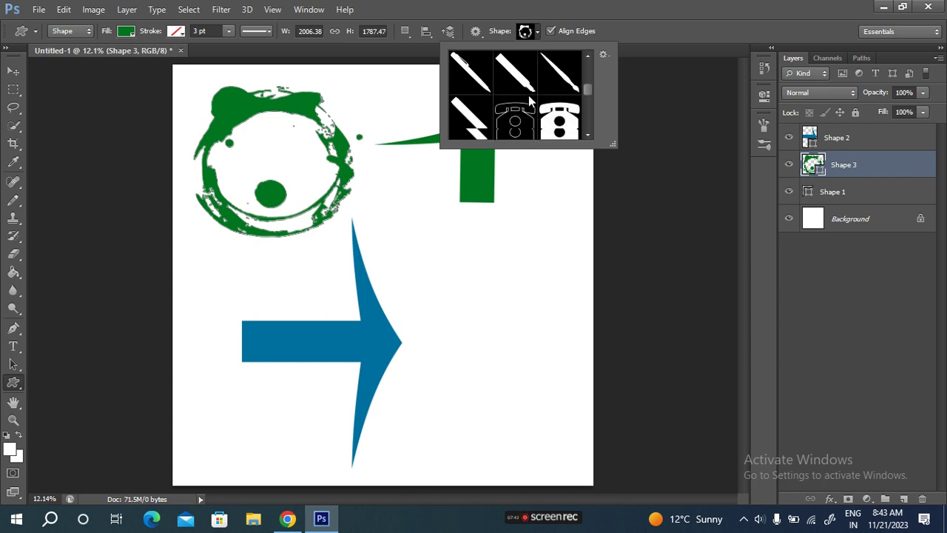
pyautogui.scroll(-1, 529, 101)
pyautogui.scroll(-1, 530, 95)
pyautogui.scroll(-1, 530, 96)
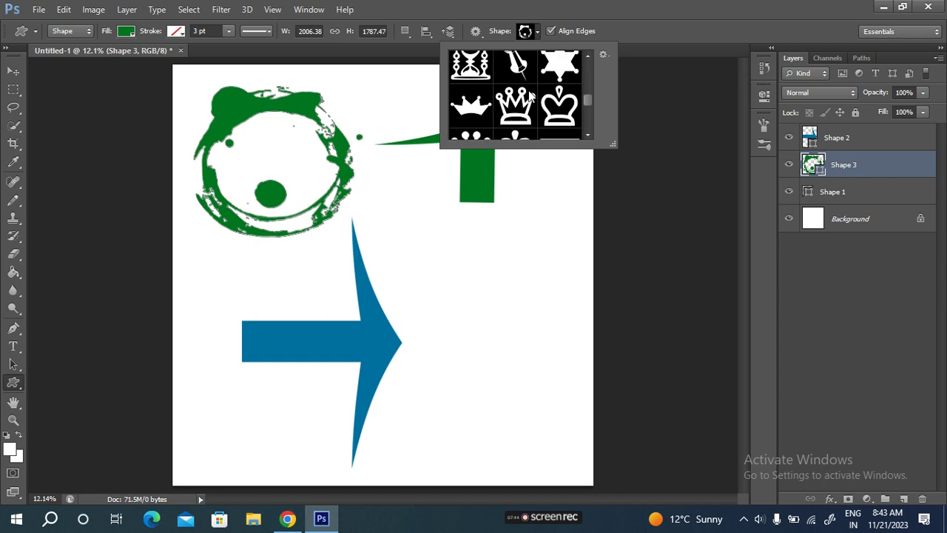
pyautogui.scroll(-2, 519, 105)
pyautogui.scroll(1, 526, 100)
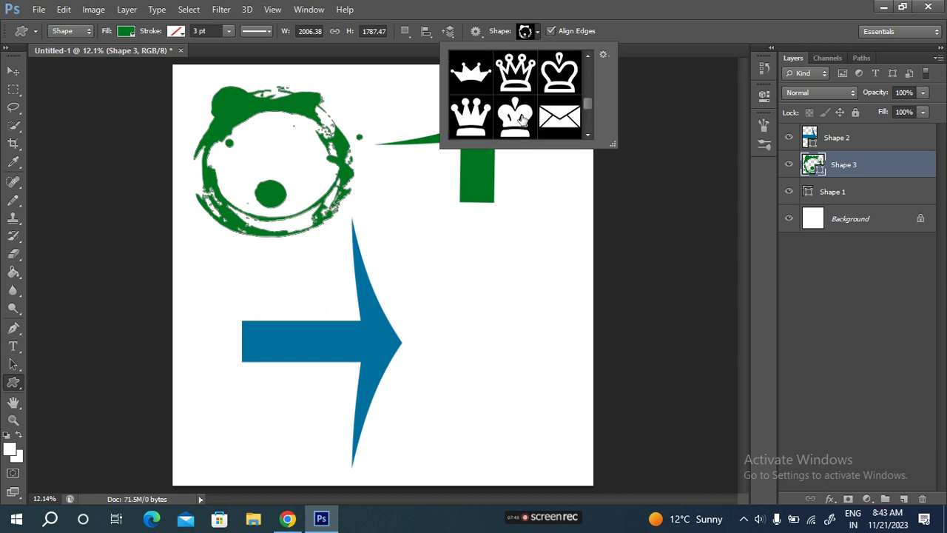
pyautogui.scroll(-1, 526, 98)
pyautogui.scroll(1, 524, 100)
pyautogui.scroll(-1, 523, 100)
pyautogui.scroll(1, 518, 103)
pyautogui.scroll(-1, 512, 109)
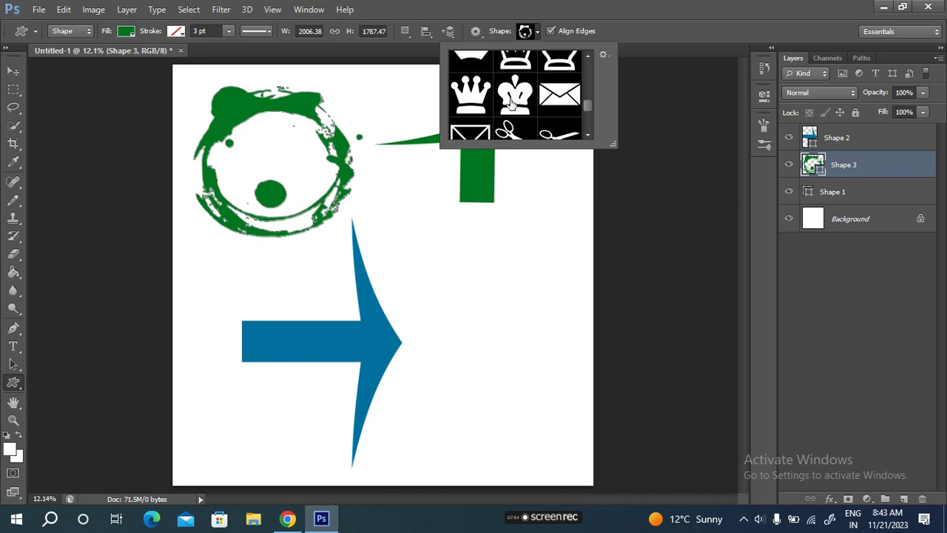
pyautogui.scroll(-1, 512, 103)
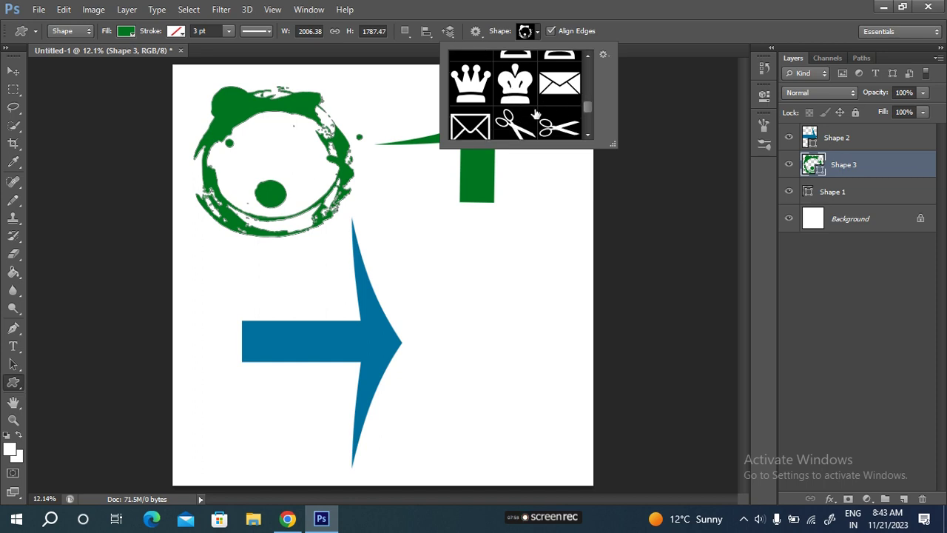
pyautogui.scroll(-2, 516, 113)
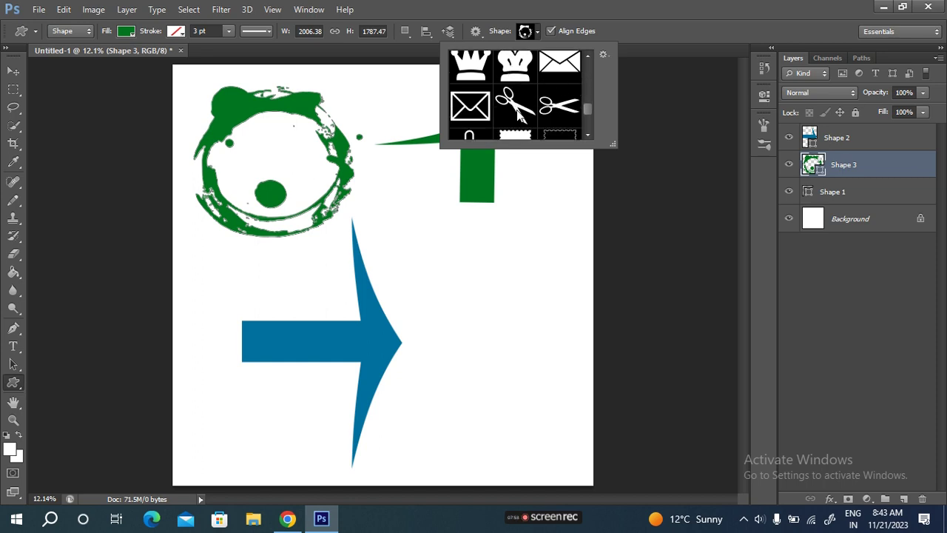
pyautogui.scroll(-2, 530, 112)
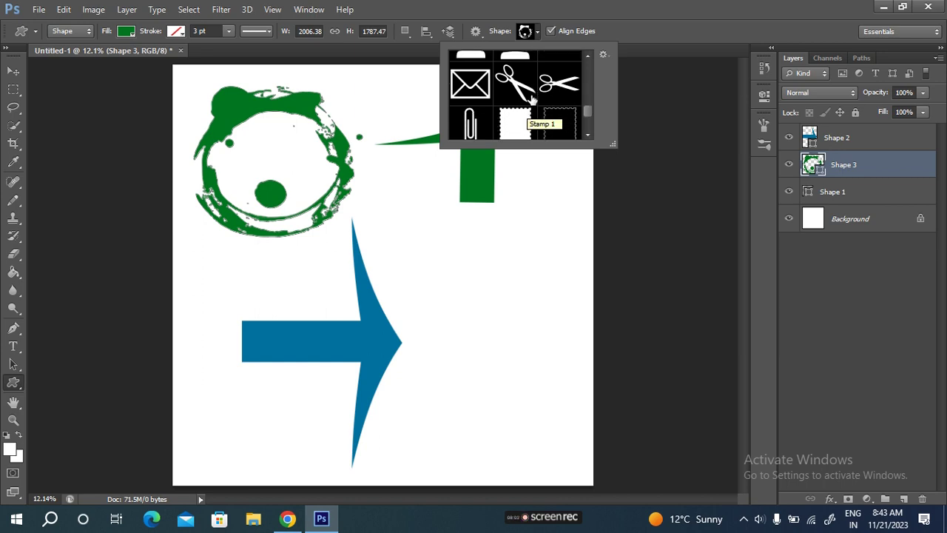
pyautogui.scroll(-3, 522, 105)
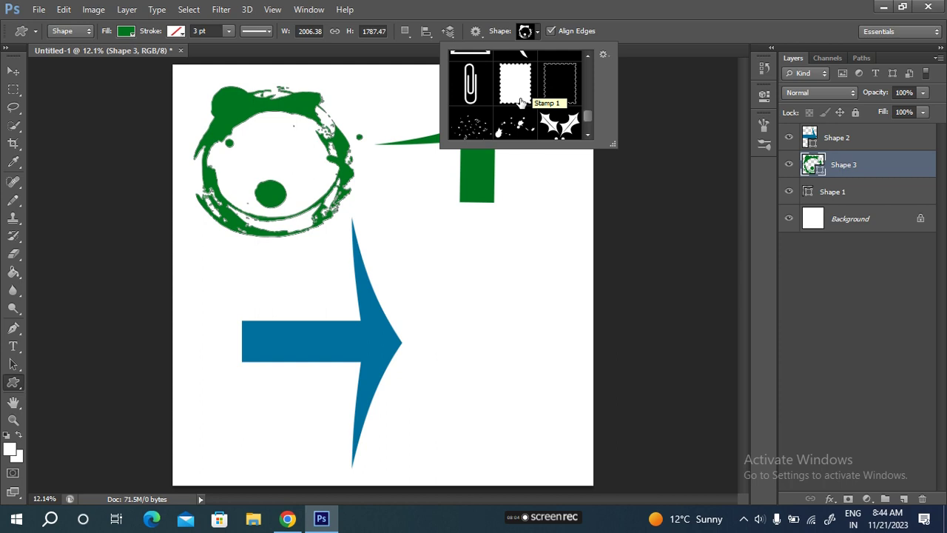
pyautogui.scroll(-1, 519, 101)
pyautogui.scroll(-2, 513, 98)
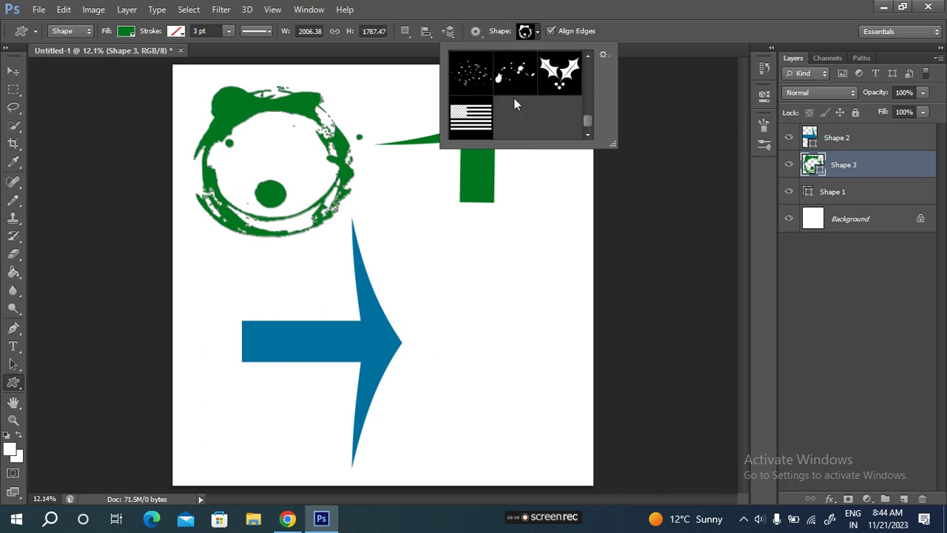
pyautogui.scroll(3, 513, 98)
pyautogui.scroll(2, 511, 103)
pyautogui.scroll(2, 548, 102)
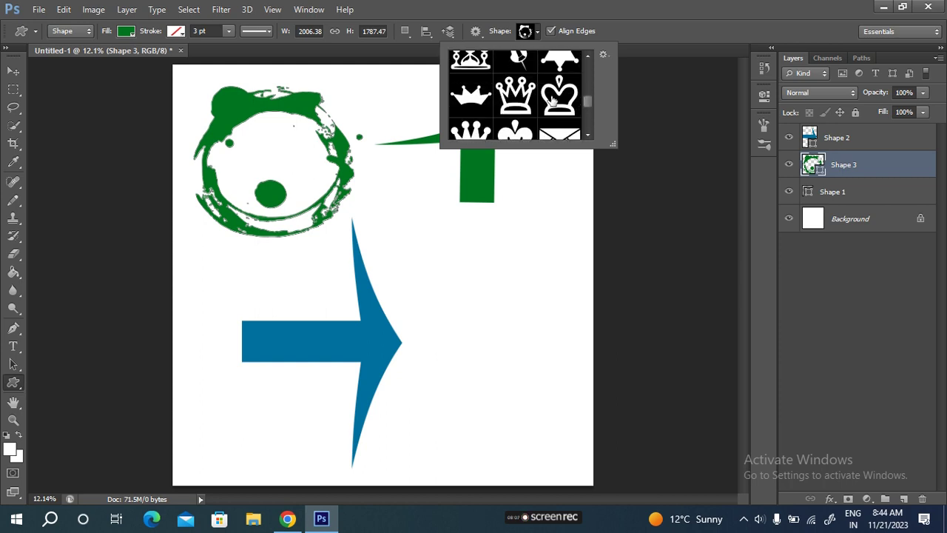
pyautogui.click(604, 57)
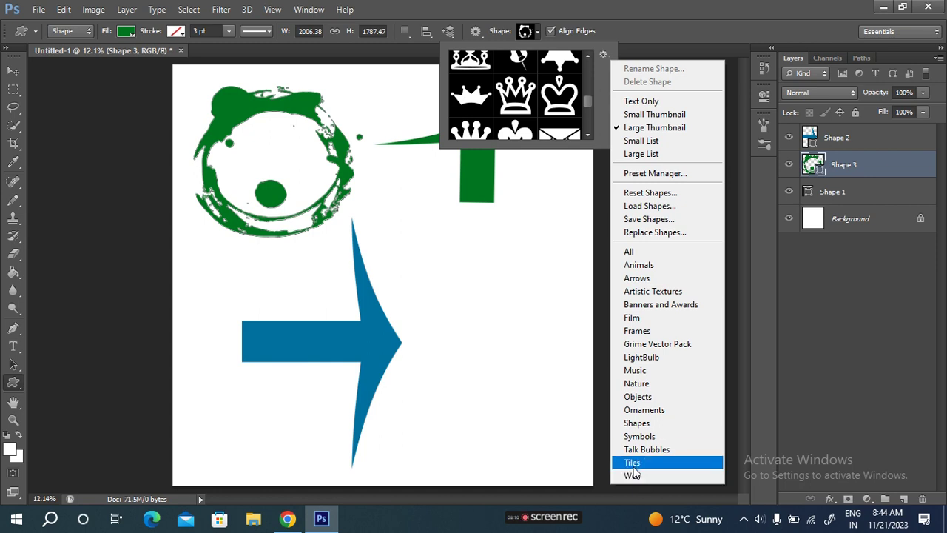
# Load Ornaments in place of Objects and browse its flowers, flourishes, fleur-de-lis and pointing hands.
pyautogui.click(676, 414)
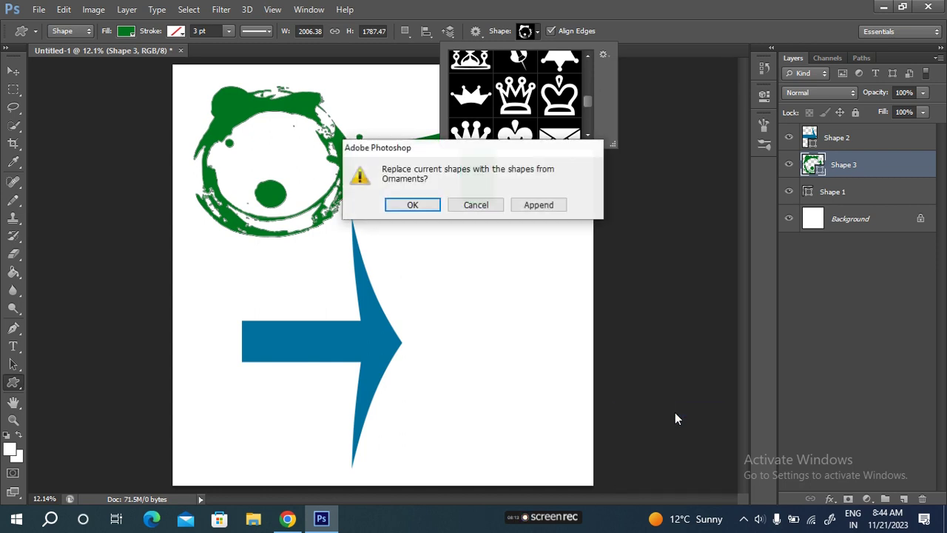
pyautogui.click(416, 206)
pyautogui.scroll(3, 520, 122)
pyautogui.scroll(3, 528, 116)
pyautogui.scroll(3, 529, 111)
pyautogui.scroll(3, 532, 107)
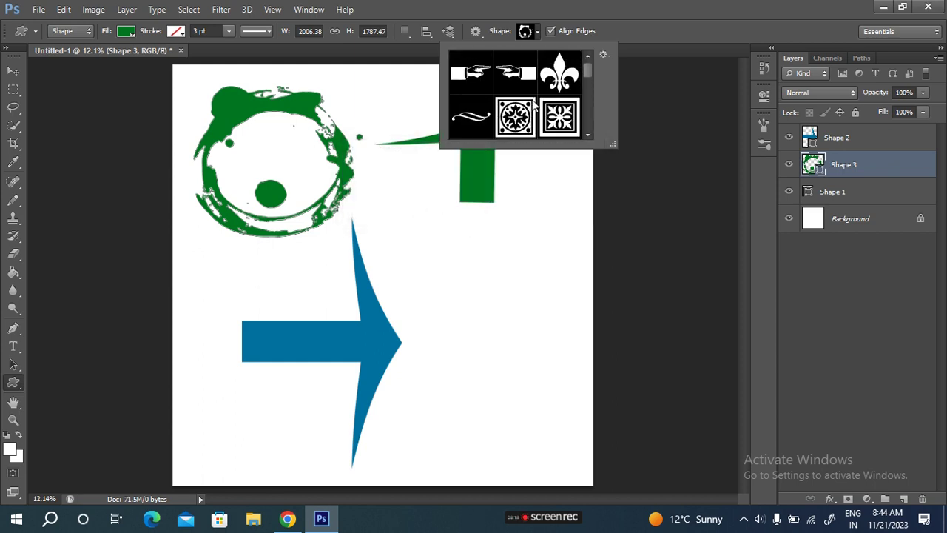
pyautogui.scroll(-2, 532, 93)
pyautogui.scroll(-3, 533, 93)
pyautogui.scroll(-2, 540, 97)
pyautogui.click(602, 55)
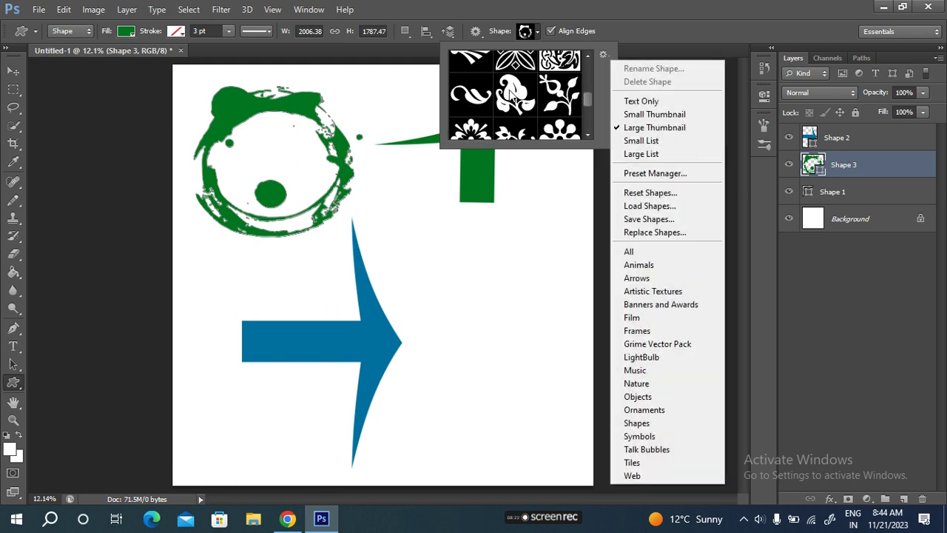
# Replace the Ornaments shapes with the basic Shapes set and scroll down through it.
pyautogui.click(664, 424)
pyautogui.click(433, 209)
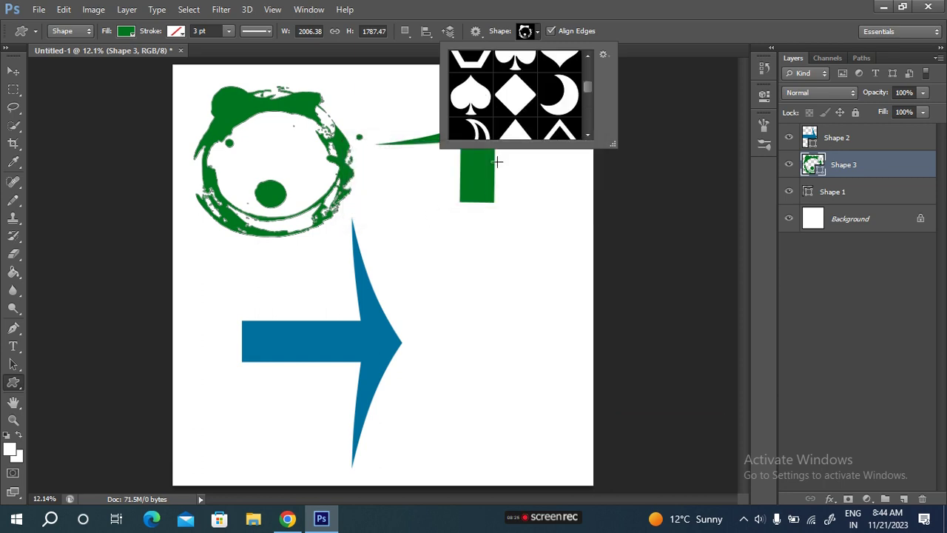
pyautogui.scroll(-2, 518, 77)
pyautogui.scroll(-1, 519, 83)
pyautogui.scroll(-1, 520, 89)
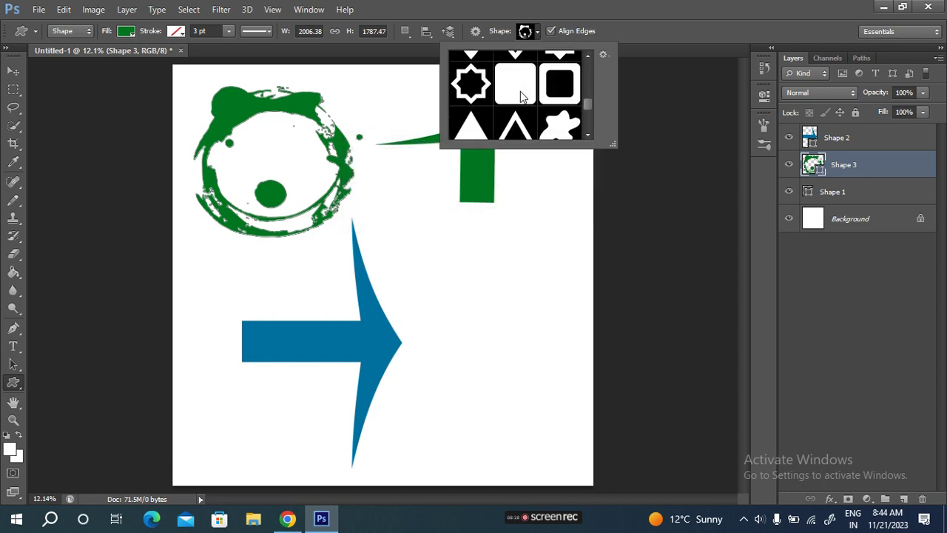
pyautogui.scroll(-1, 521, 93)
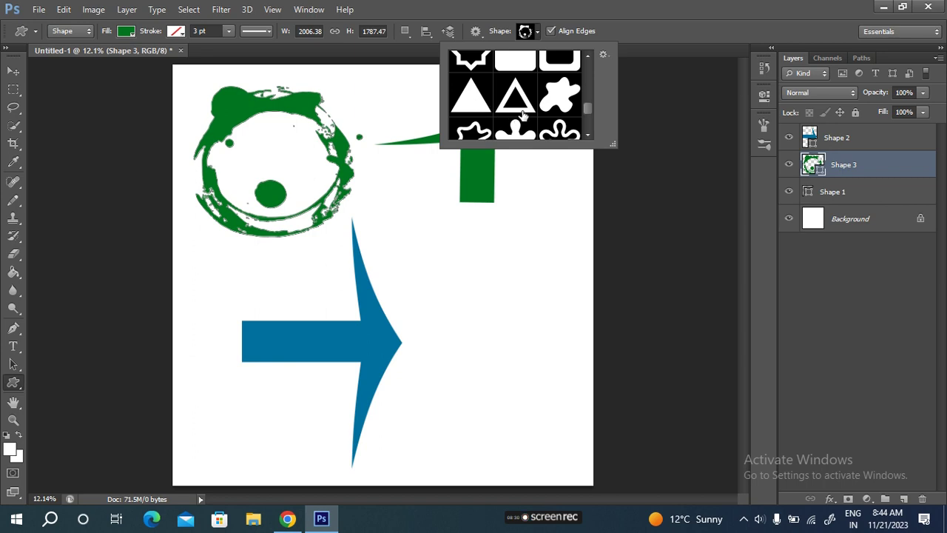
# Browse the Shapes set's card suits, stars, hearts, circles and squares.
pyautogui.scroll(1, 544, 106)
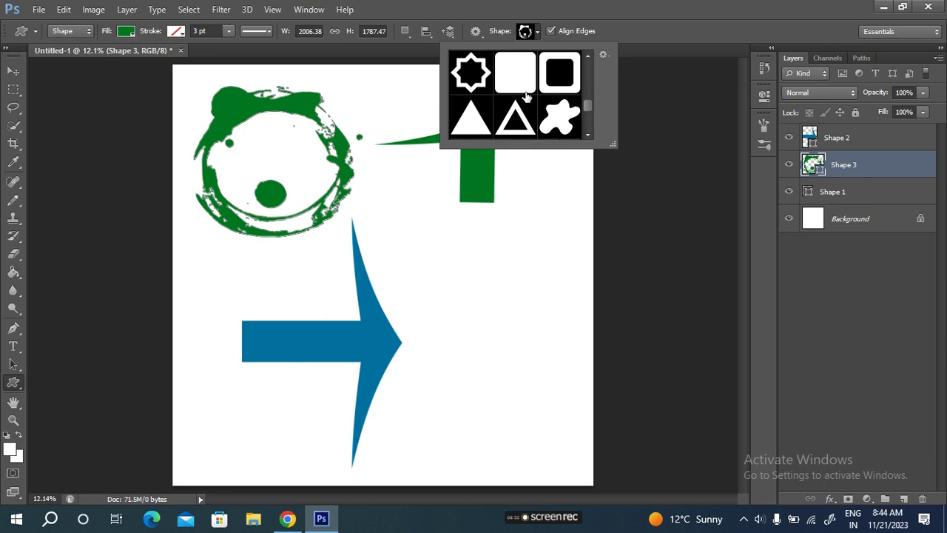
pyautogui.scroll(1, 509, 105)
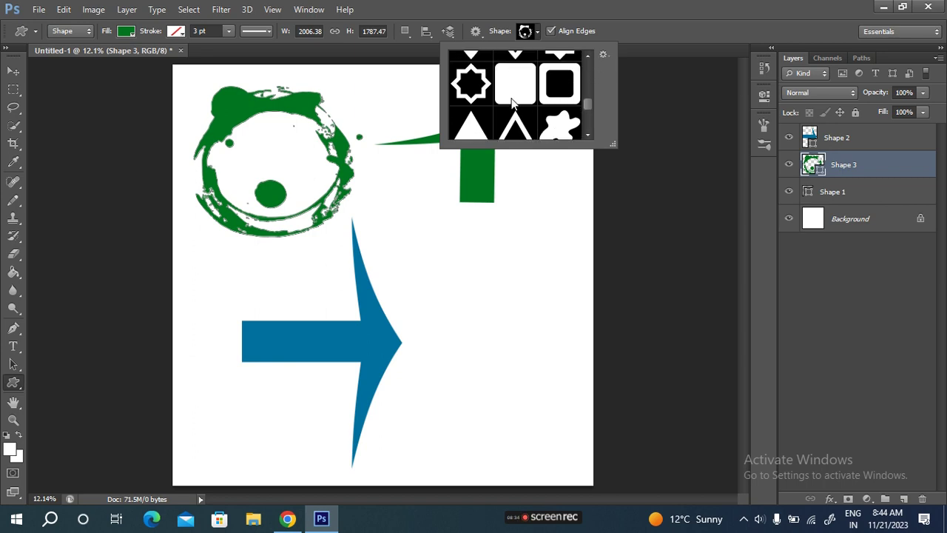
pyautogui.scroll(1, 515, 102)
pyautogui.scroll(1, 510, 107)
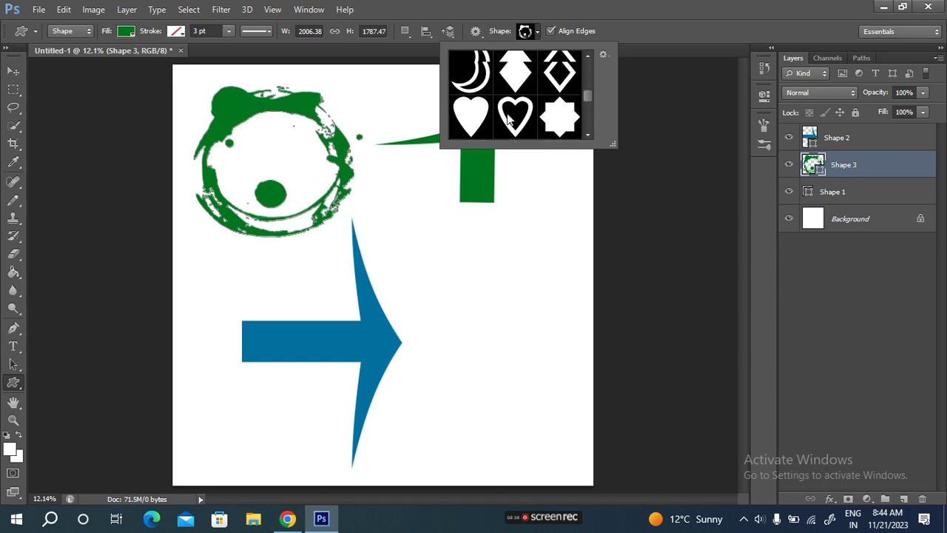
pyautogui.scroll(1, 508, 118)
pyautogui.scroll(1, 558, 65)
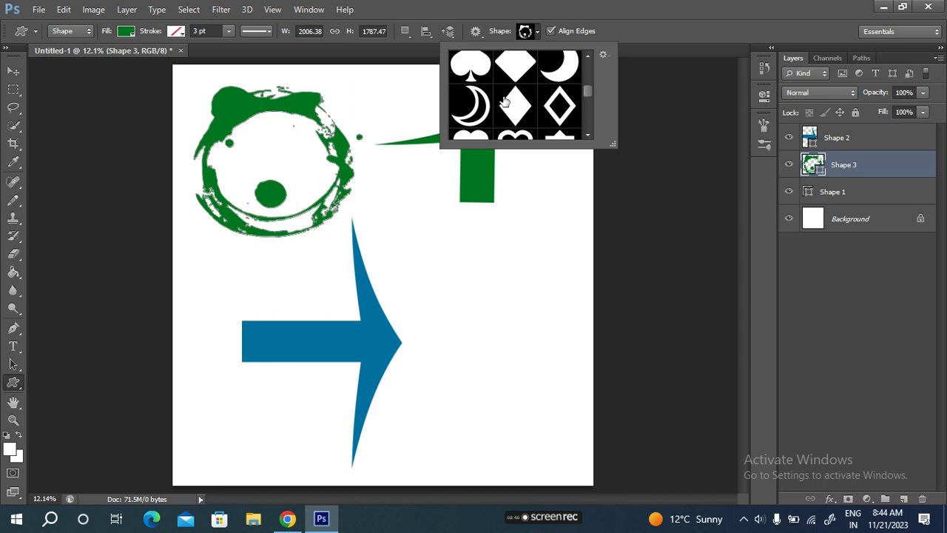
pyautogui.scroll(1, 516, 119)
pyautogui.scroll(1, 517, 120)
pyautogui.scroll(1, 525, 115)
pyautogui.scroll(1, 536, 111)
pyautogui.scroll(1, 550, 108)
pyautogui.scroll(1, 525, 107)
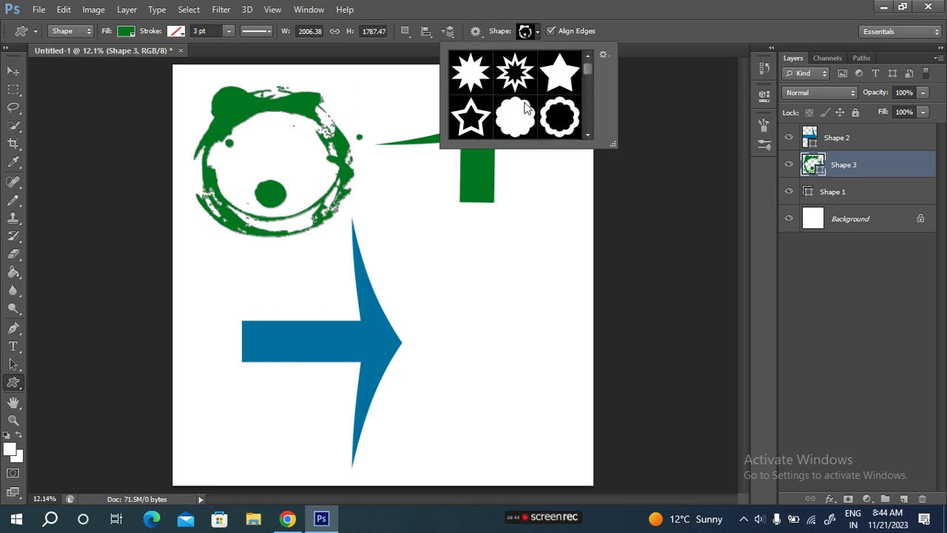
pyautogui.scroll(-1, 491, 109)
pyautogui.scroll(1, 489, 109)
pyautogui.scroll(-1, 492, 107)
pyautogui.scroll(-2, 499, 102)
pyautogui.scroll(-2, 507, 96)
pyautogui.scroll(-2, 514, 92)
pyautogui.scroll(-2, 516, 90)
pyautogui.scroll(-2, 517, 90)
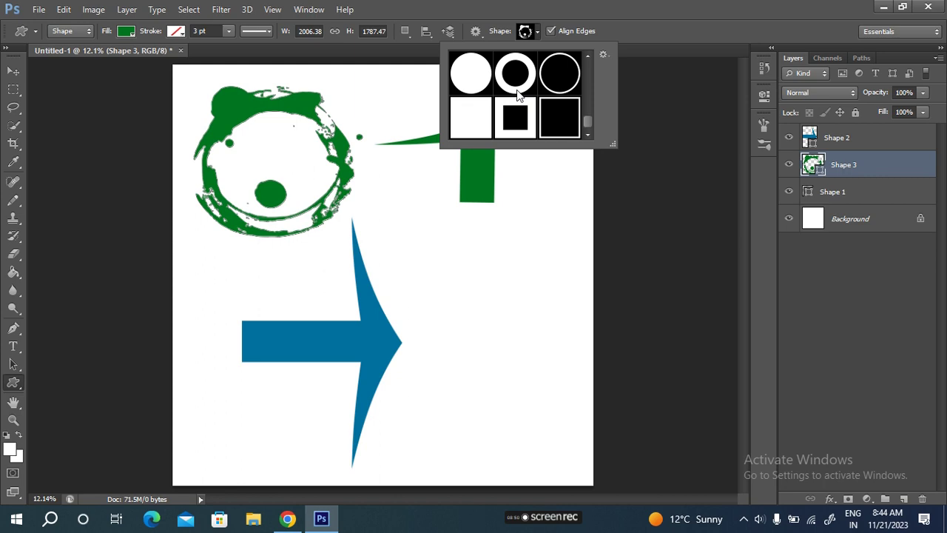
pyautogui.click(603, 54)
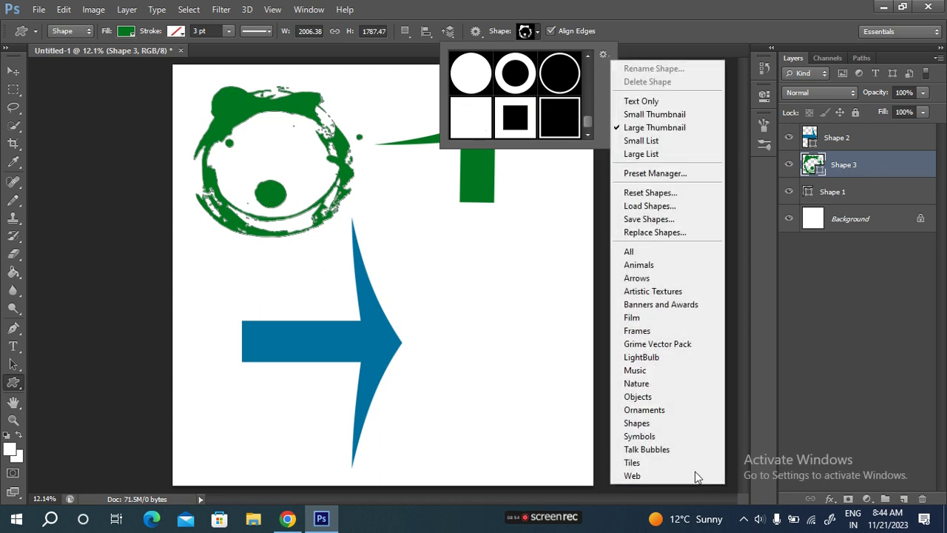
# Replace the Shapes set with the Symbols set and start scrolling through it.
pyautogui.click(656, 436)
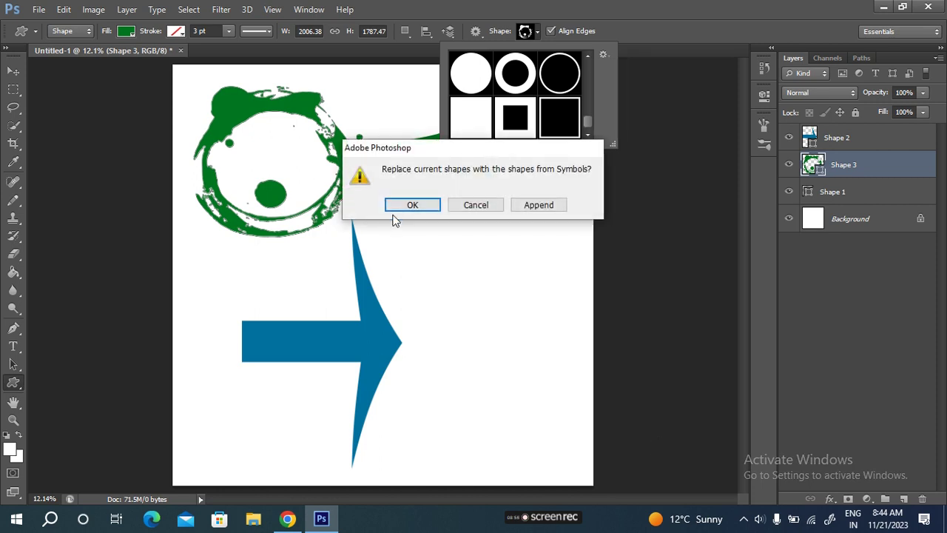
pyautogui.click(416, 204)
pyautogui.scroll(-2, 511, 111)
pyautogui.scroll(-1, 514, 111)
pyautogui.scroll(1, 518, 111)
pyautogui.scroll(2, 525, 109)
pyautogui.scroll(1, 524, 108)
pyautogui.scroll(-2, 525, 107)
pyautogui.scroll(-1, 522, 111)
pyautogui.scroll(-1, 520, 115)
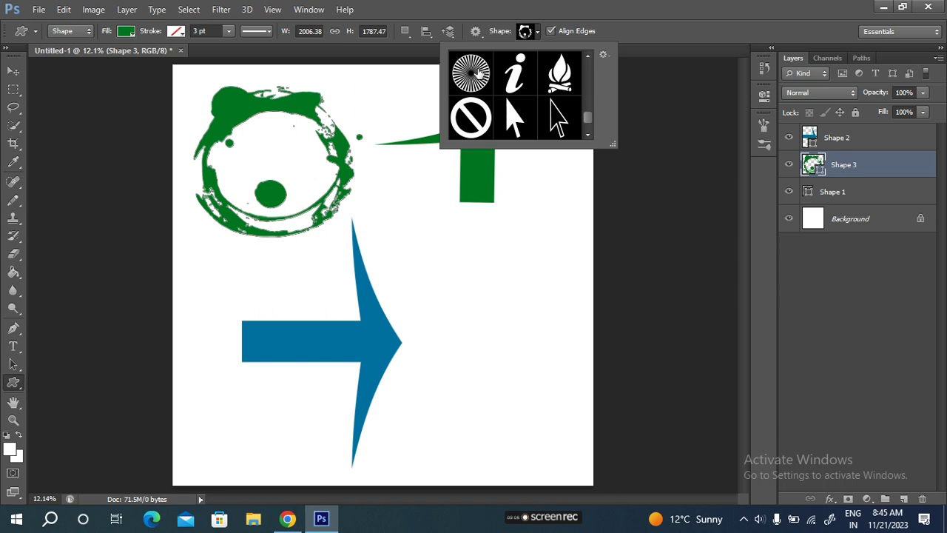
# Browse the Symbols icons: info sign, campfire, prohibition sign, globe, compass, bicycle, recycling.
pyautogui.scroll(-1, 476, 76)
pyautogui.scroll(1, 477, 81)
pyautogui.scroll(-1, 516, 118)
pyautogui.scroll(1, 515, 120)
pyautogui.scroll(1, 558, 96)
pyautogui.scroll(1, 551, 134)
pyautogui.scroll(1, 540, 122)
pyautogui.scroll(1, 532, 111)
pyautogui.scroll(1, 526, 103)
pyautogui.scroll(2, 527, 105)
pyautogui.scroll(1, 526, 98)
pyautogui.click(603, 55)
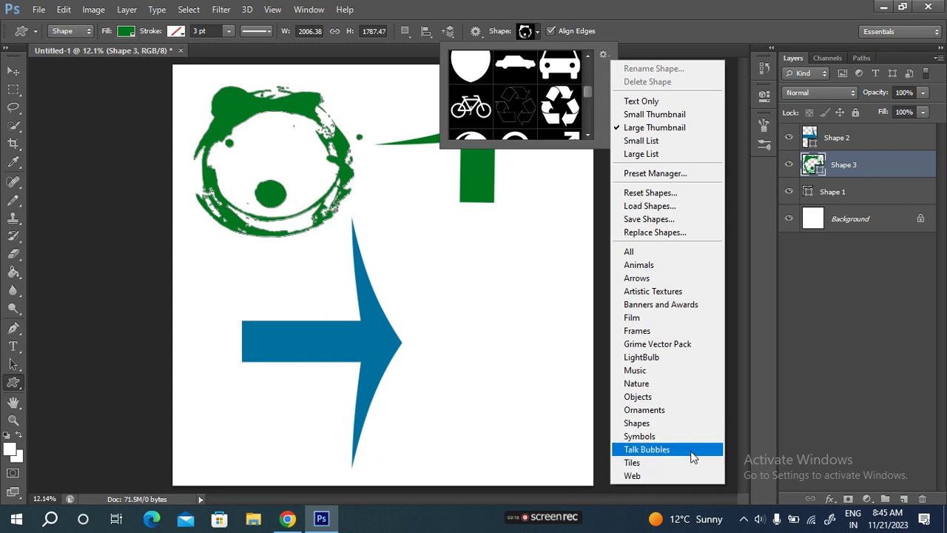
# Replace Symbols with the Talk Bubbles set and browse its speech and thought bubbles.
pyautogui.click(645, 449)
pyautogui.click(413, 207)
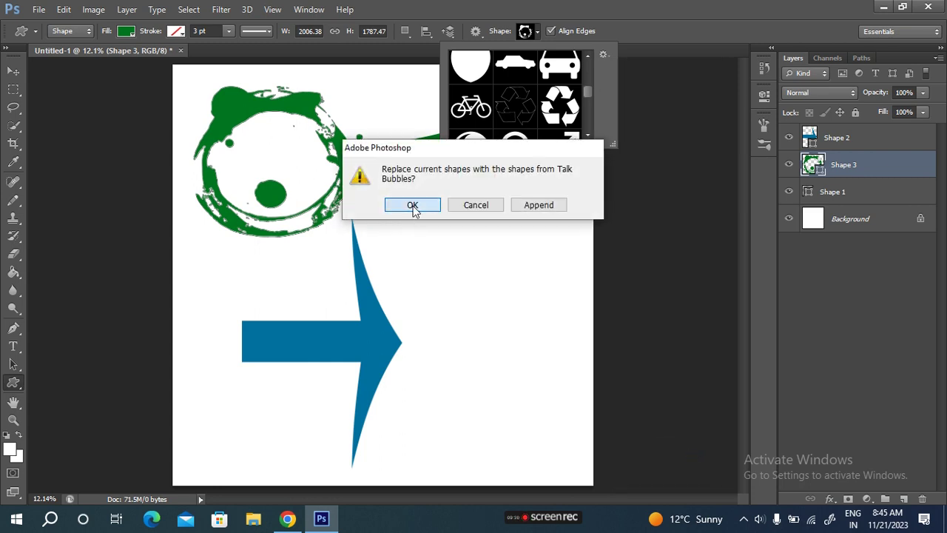
pyautogui.scroll(2, 522, 107)
pyautogui.scroll(3, 527, 119)
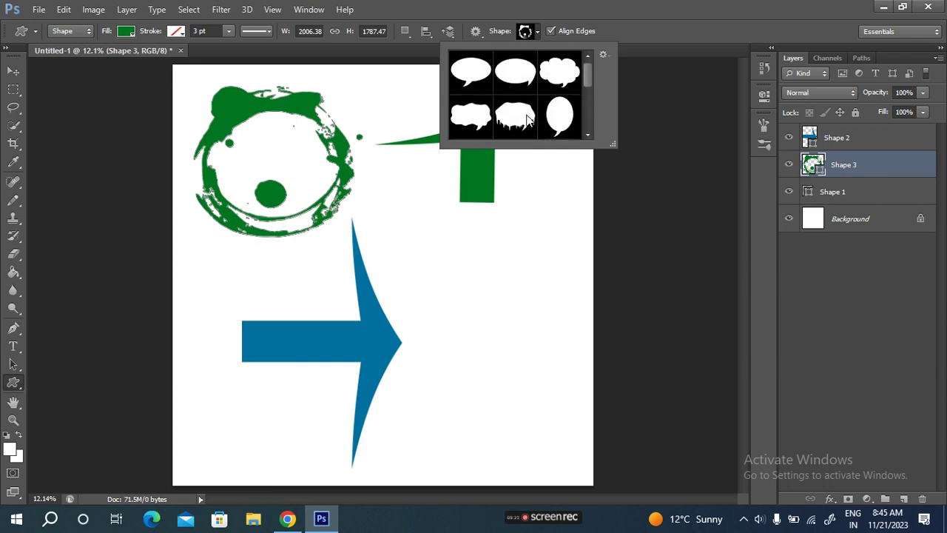
pyautogui.scroll(-1, 527, 118)
pyautogui.scroll(-1, 527, 119)
pyautogui.scroll(-1, 529, 120)
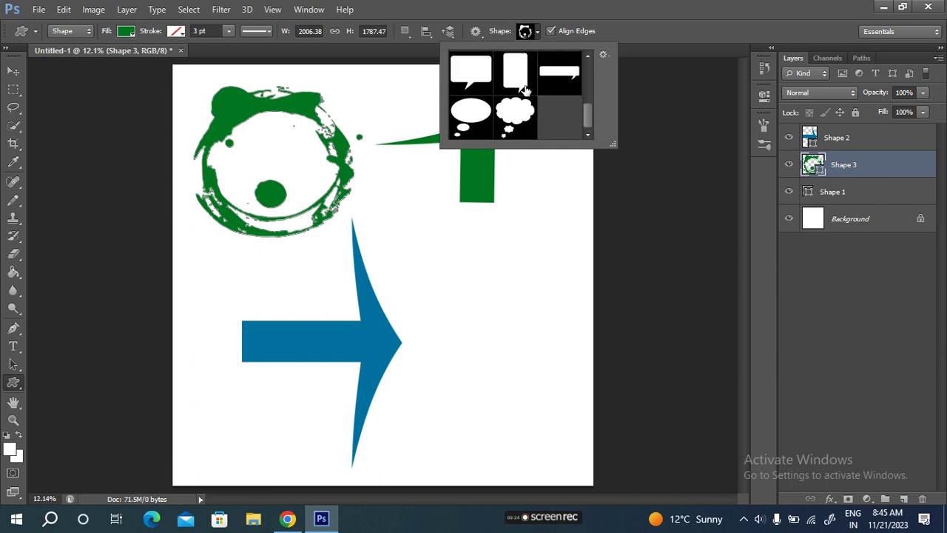
pyautogui.click(602, 56)
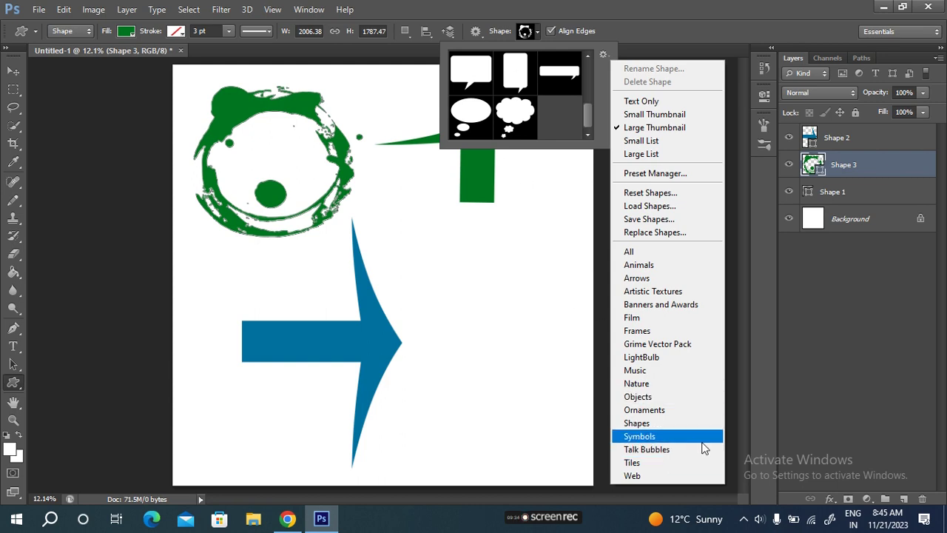
# Load the Tiles set and draw a green diagonal-stripes tile at the canvas's lower right.
pyautogui.click(657, 463)
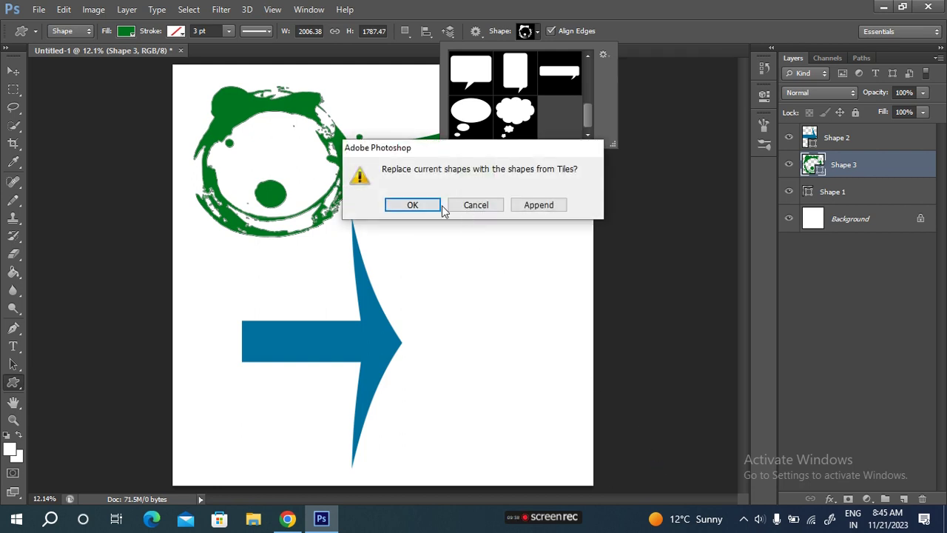
pyautogui.click(403, 205)
pyautogui.click(476, 80)
pyautogui.moveTo(431, 258); pyautogui.dragTo(570, 460)
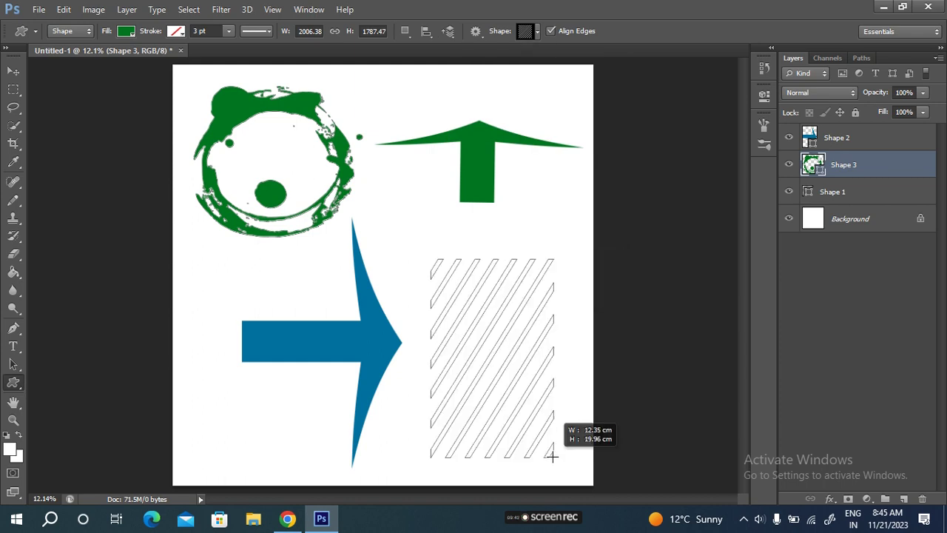
pyautogui.click(538, 34)
pyautogui.click(603, 55)
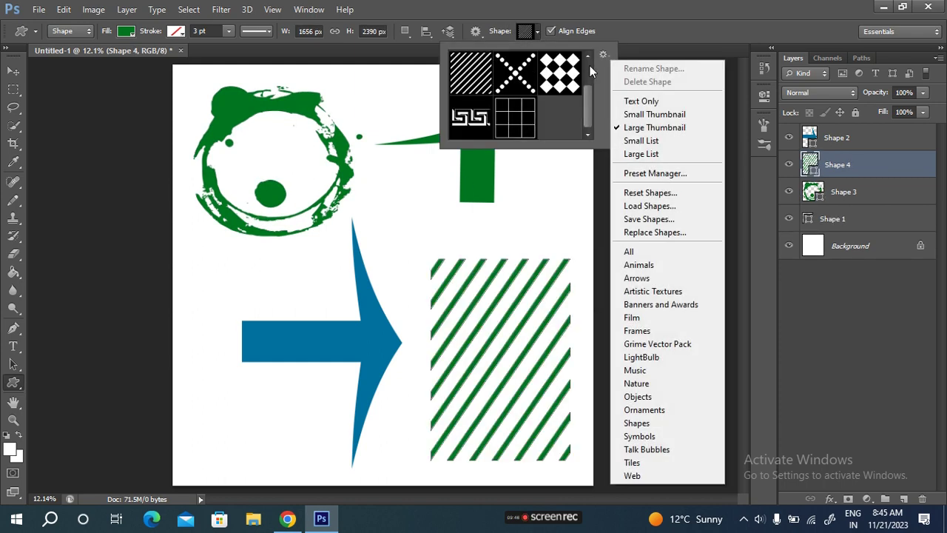
# Replace the custom shapes with the Web set and select the wrench-and-hammer shape.
pyautogui.click(649, 475)
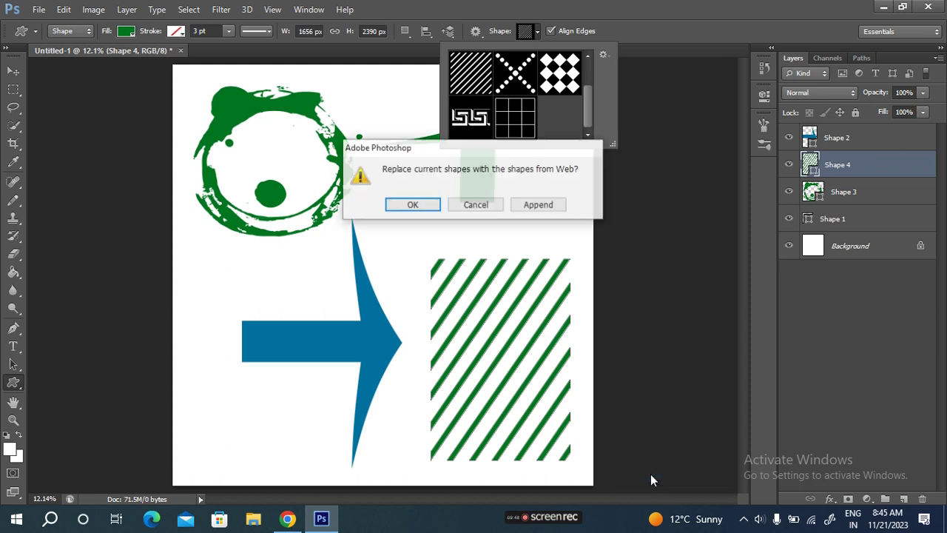
pyautogui.click(417, 209)
pyautogui.scroll(-2, 522, 95)
pyautogui.scroll(-5, 522, 95)
pyautogui.scroll(-2, 521, 95)
pyautogui.scroll(-1, 521, 97)
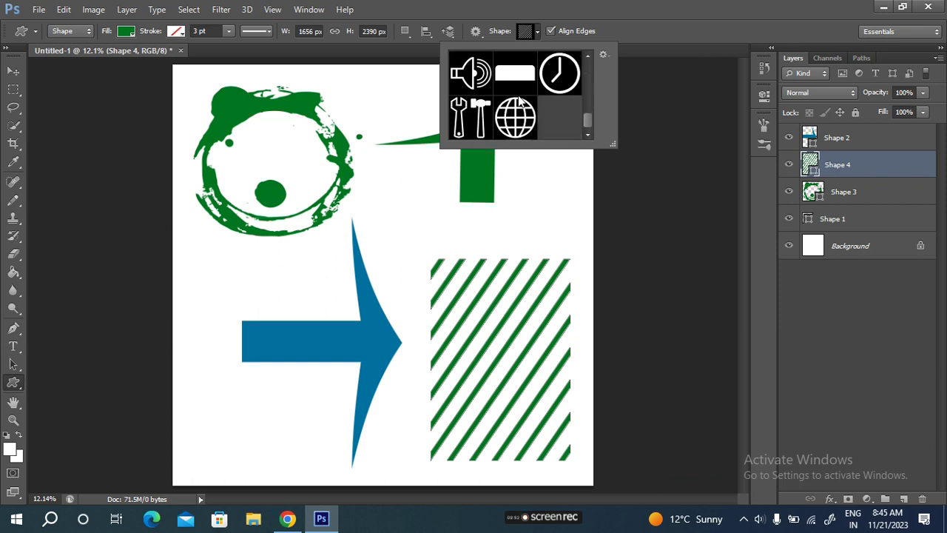
pyautogui.click(460, 116)
# Draw the green wrench-and-hammer icon below the green arrow's left wing, beside the grime circle.
pyautogui.click(631, 19)
pyautogui.moveTo(377, 157); pyautogui.dragTo(424, 247)
pyautogui.moveTo(431, 249)
pyautogui.mouseDown()
pyautogui.moveTo(552, 195)
pyautogui.moveTo(441, 236)
pyautogui.mouseUp()
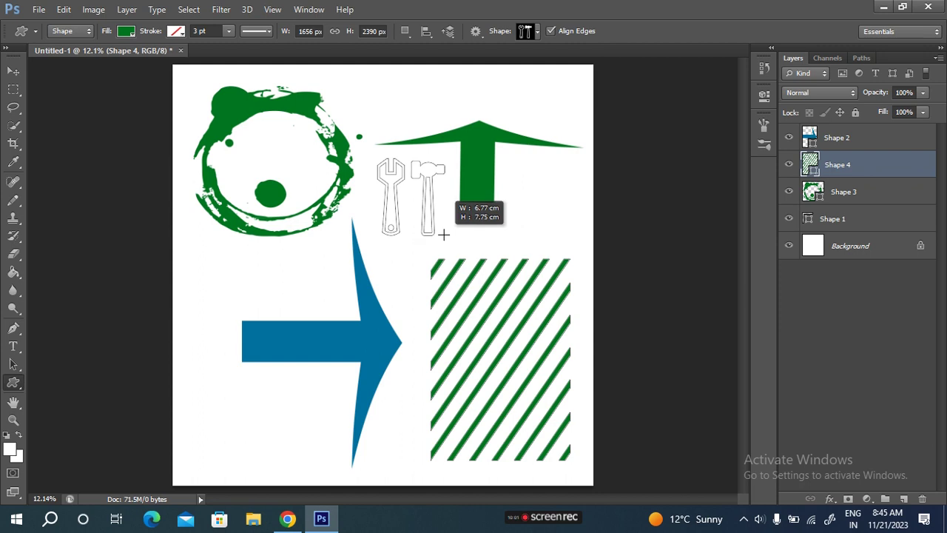
pyautogui.moveTo(441, 235)
pyautogui.mouseDown()
pyautogui.moveTo(567, 470)
pyautogui.moveTo(370, 180)
pyautogui.moveTo(491, 212)
pyautogui.moveTo(493, 247)
pyautogui.moveTo(447, 235)
pyautogui.mouseUp()
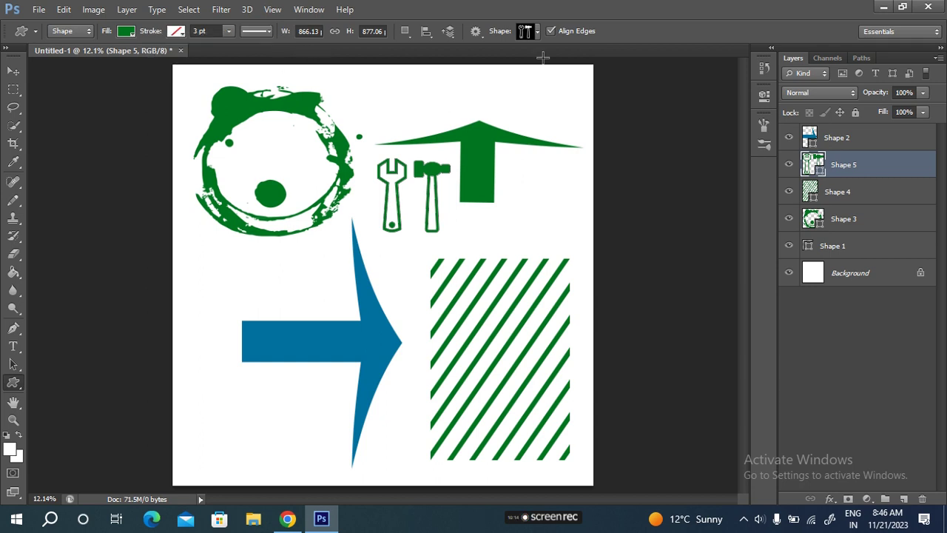
# Set the shape picker to Small Thumbnail view and replace its shapes with the All set.
pyautogui.click(537, 31)
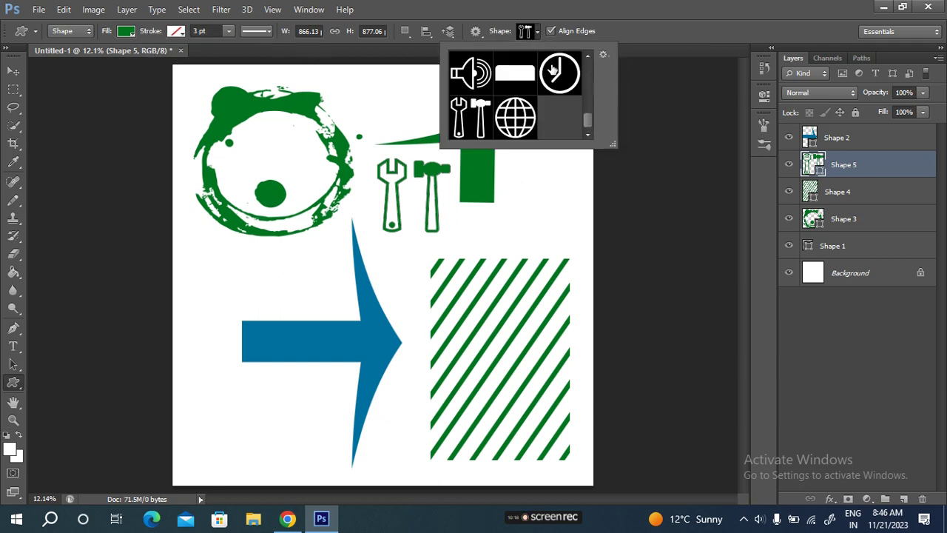
pyautogui.click(603, 56)
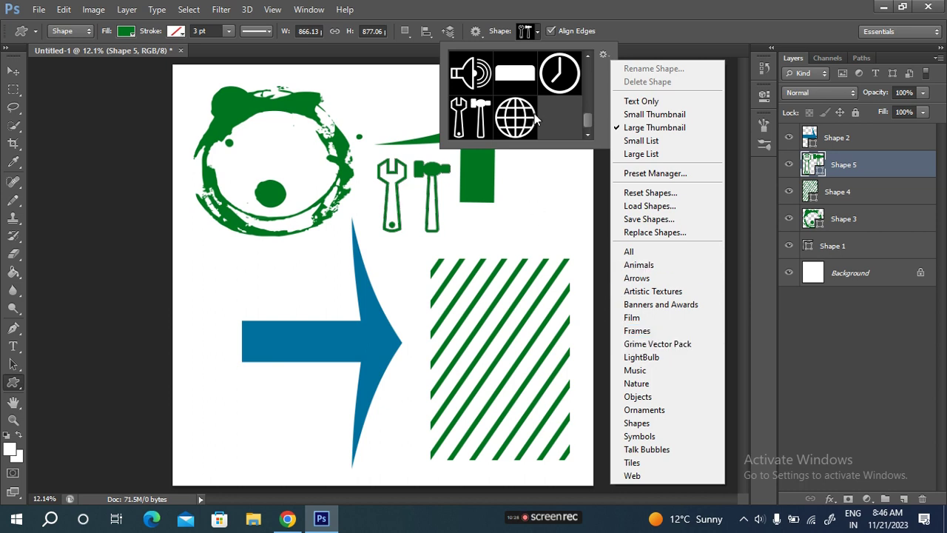
pyautogui.click(671, 115)
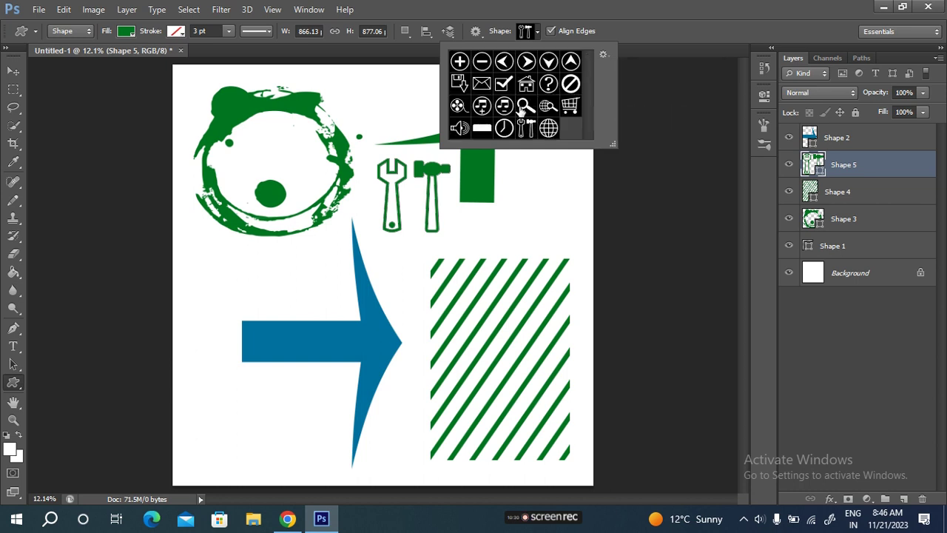
pyautogui.click(602, 54)
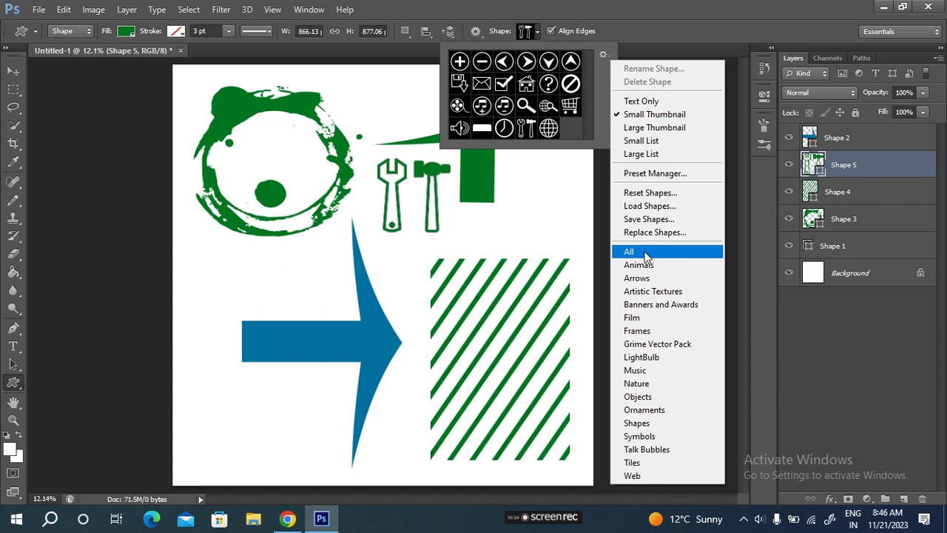
pyautogui.click(651, 253)
pyautogui.click(417, 206)
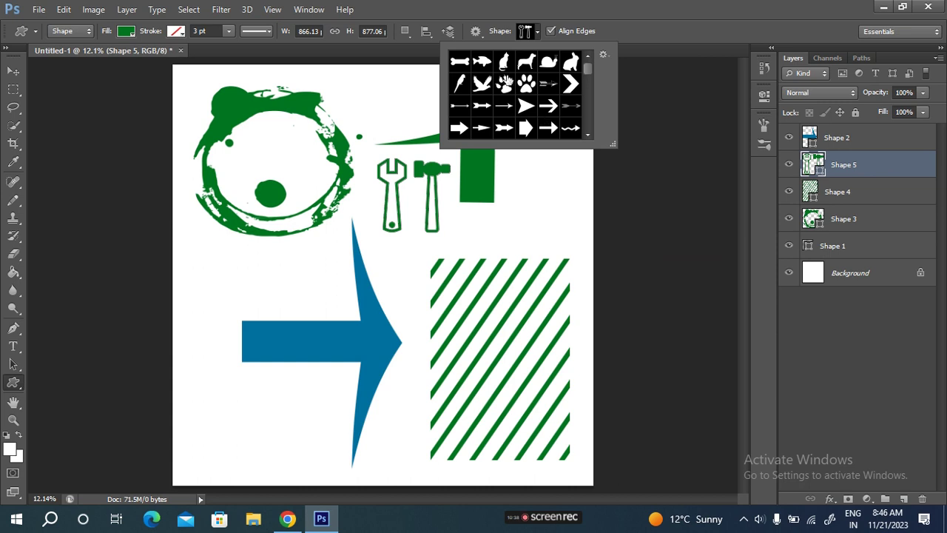
pyautogui.scroll(-2, 527, 100)
pyautogui.scroll(-1, 528, 96)
pyautogui.scroll(1, 527, 95)
pyautogui.scroll(-2, 534, 98)
pyautogui.scroll(-2, 531, 101)
pyautogui.scroll(-2, 529, 102)
pyautogui.scroll(-2, 528, 105)
pyautogui.scroll(-1, 528, 104)
pyautogui.scroll(-1, 527, 101)
pyautogui.scroll(-1, 539, 99)
pyautogui.scroll(-1, 544, 102)
pyautogui.scroll(-1, 547, 104)
pyautogui.scroll(-2, 516, 87)
pyautogui.scroll(-1, 516, 87)
pyautogui.scroll(-1, 516, 88)
pyautogui.scroll(-1, 516, 87)
pyautogui.scroll(-2, 516, 88)
pyautogui.scroll(-1, 520, 89)
pyautogui.scroll(-2, 523, 92)
pyautogui.scroll(-1, 524, 92)
pyautogui.scroll(-1, 526, 92)
pyautogui.scroll(-1, 525, 93)
pyautogui.scroll(-1, 526, 94)
pyautogui.scroll(-1, 526, 94)
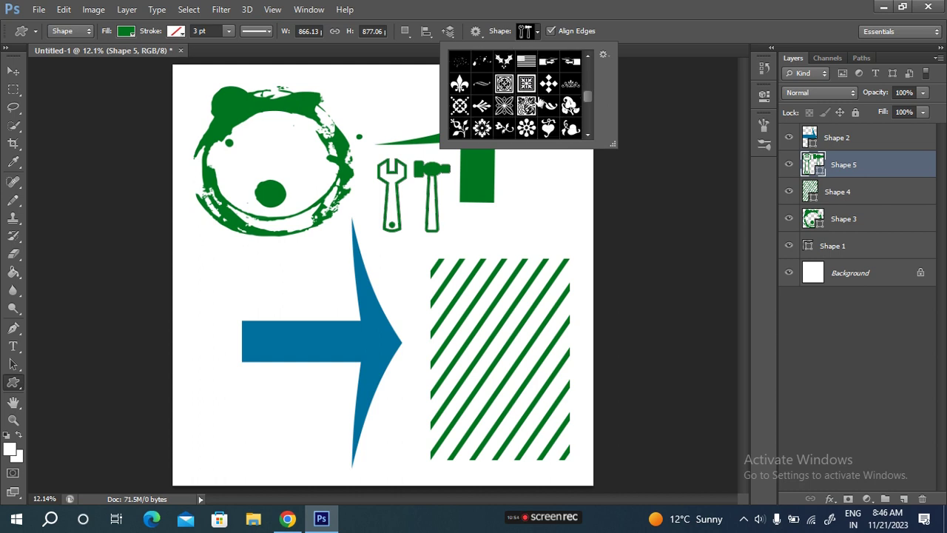
pyautogui.scroll(-1, 511, 101)
pyautogui.scroll(-2, 511, 102)
pyautogui.scroll(-1, 512, 106)
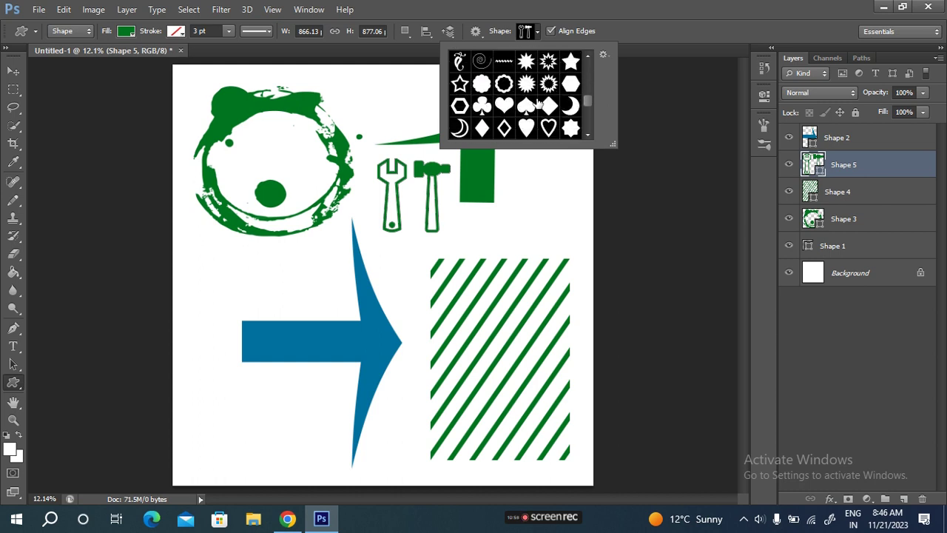
pyautogui.scroll(-2, 522, 107)
pyautogui.scroll(-2, 522, 105)
pyautogui.scroll(-2, 518, 104)
pyautogui.scroll(-1, 512, 100)
pyautogui.scroll(-2, 508, 96)
pyautogui.scroll(-2, 508, 96)
pyautogui.scroll(-2, 508, 98)
pyautogui.scroll(-1, 508, 100)
pyautogui.scroll(-2, 508, 99)
pyautogui.scroll(-1, 514, 96)
pyautogui.scroll(-1, 521, 92)
pyautogui.scroll(-2, 527, 87)
pyautogui.scroll(-2, 527, 89)
pyautogui.scroll(3, 528, 90)
pyautogui.scroll(4, 531, 95)
pyautogui.scroll(4, 535, 101)
pyautogui.scroll(2, 540, 106)
pyautogui.scroll(3, 540, 109)
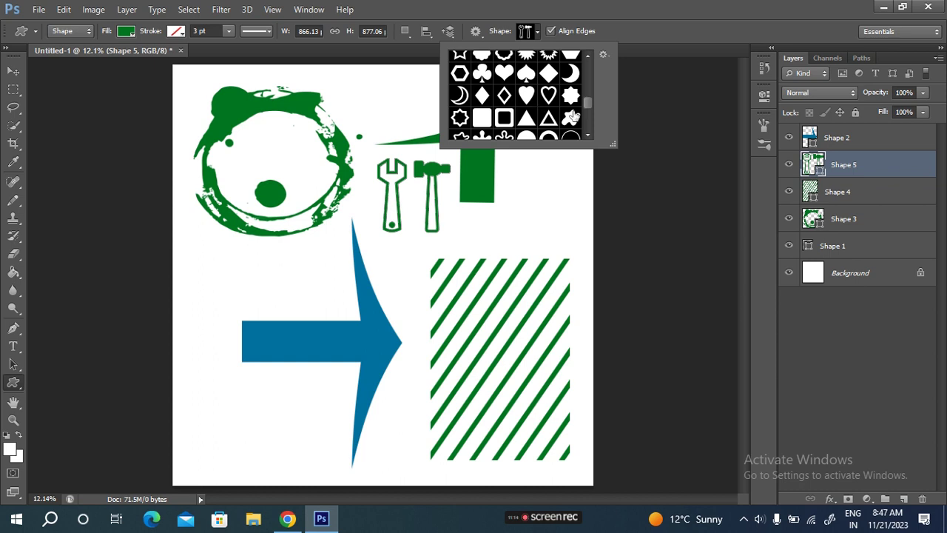
pyautogui.click(602, 56)
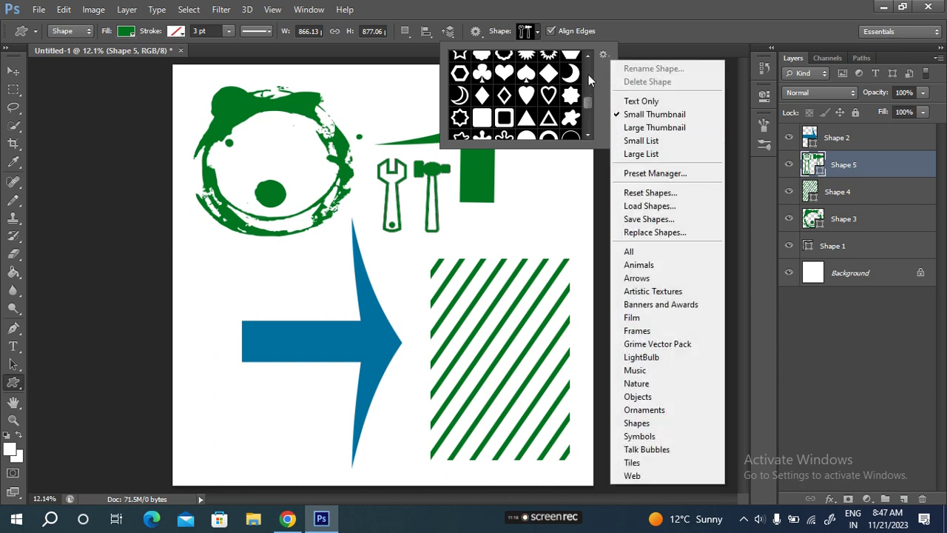
pyautogui.click(647, 144)
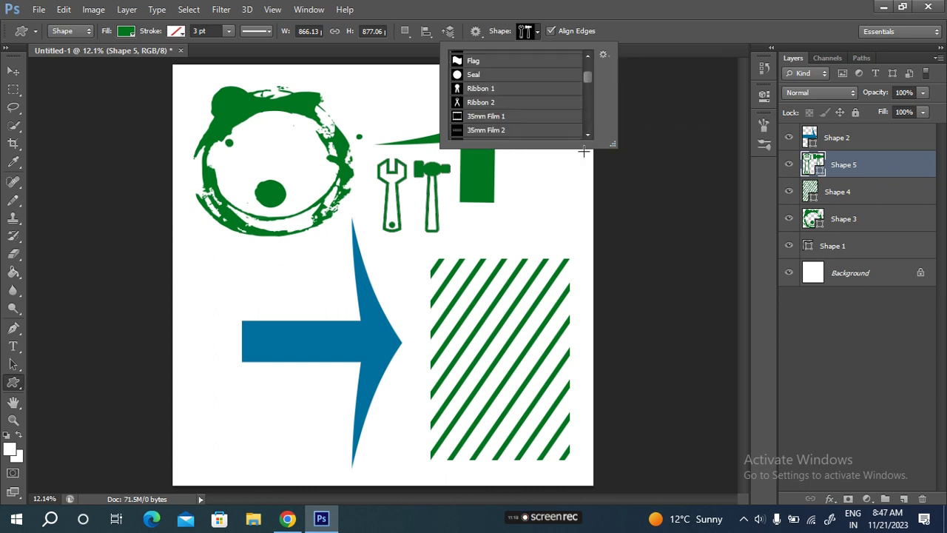
pyautogui.scroll(-3, 495, 122)
pyautogui.scroll(-2, 494, 122)
pyautogui.scroll(-2, 493, 116)
pyautogui.scroll(-2, 493, 112)
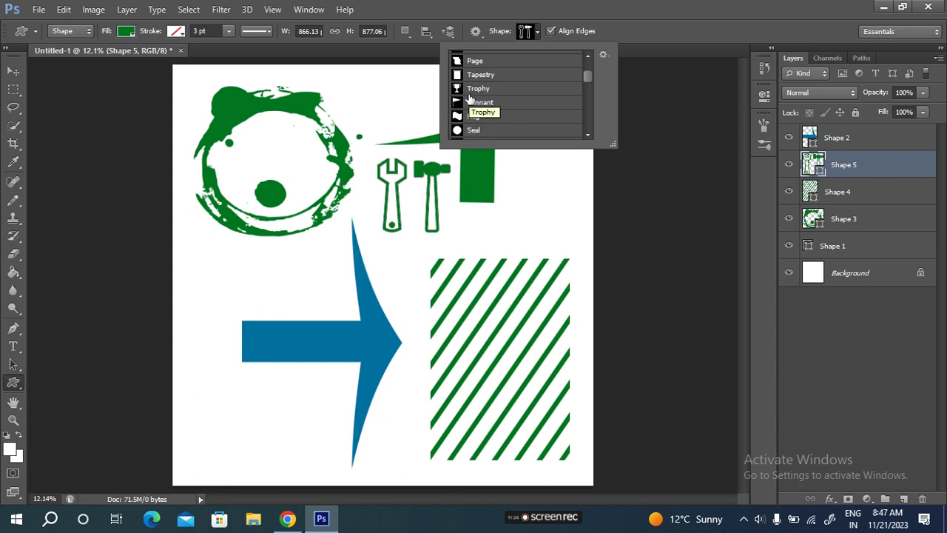
pyautogui.click(604, 57)
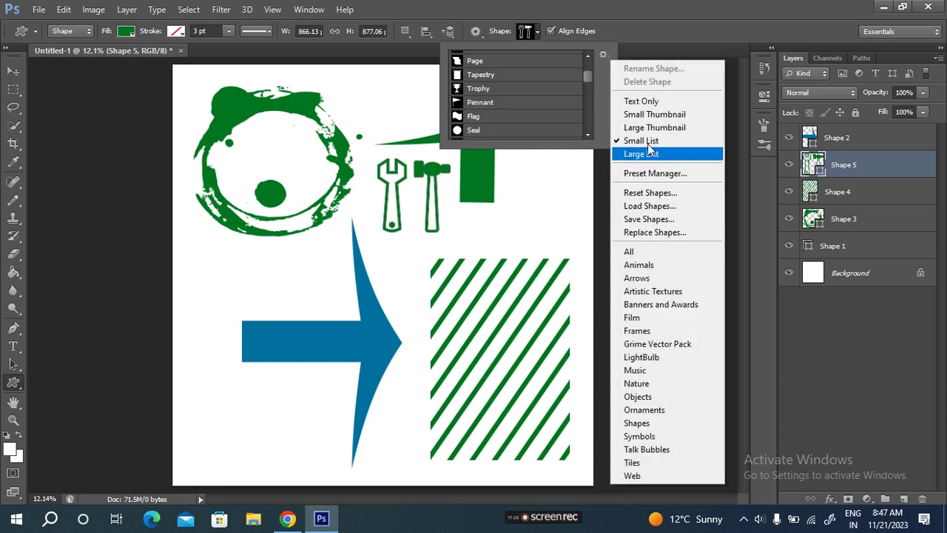
pyautogui.click(663, 113)
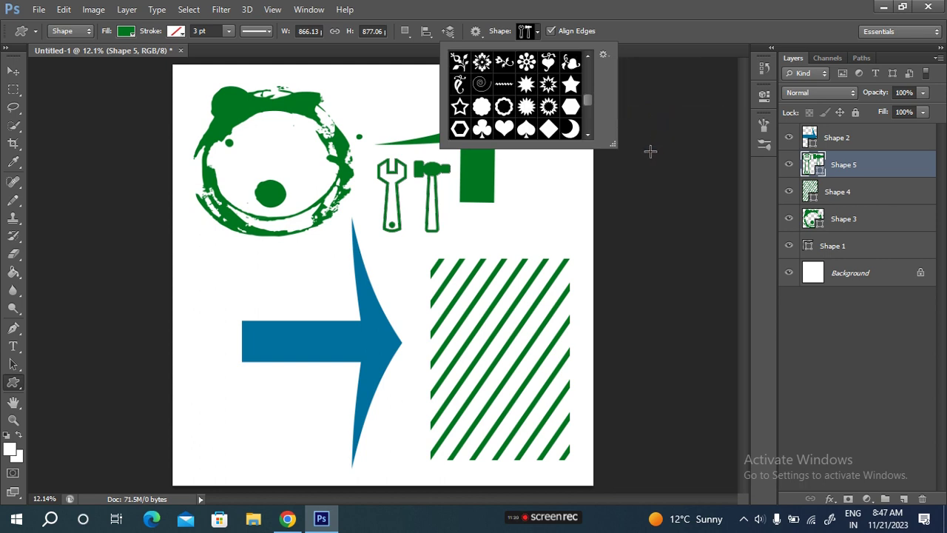
# Reload the All shape set into the custom shape picker, replacing the current shapes.
pyautogui.click(603, 55)
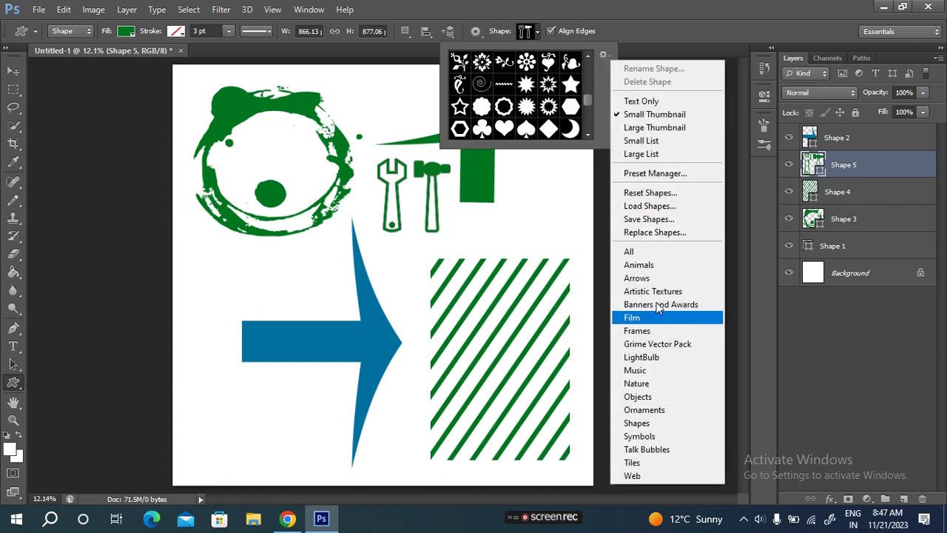
pyautogui.click(664, 252)
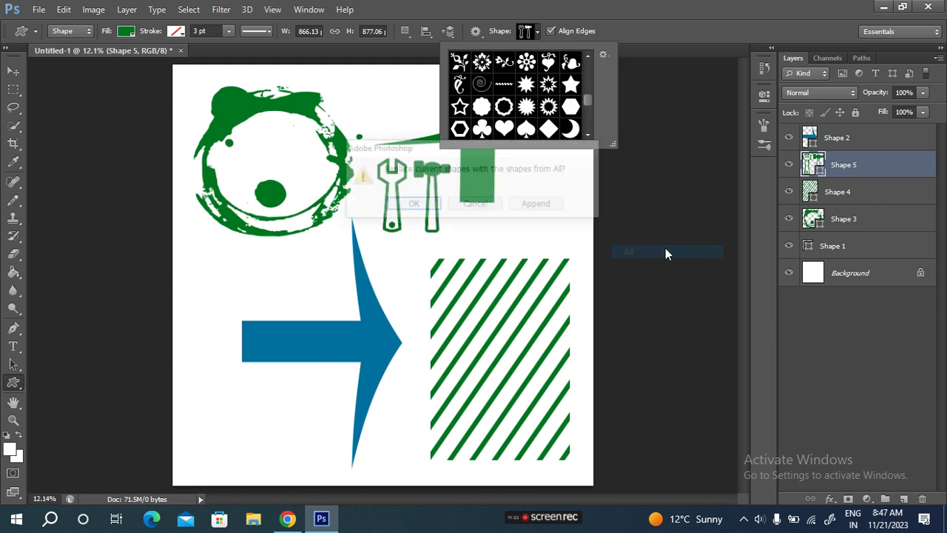
pyautogui.click(408, 207)
# Dismiss the shape set options and close the shape picker to reveal the finished canvas.
pyautogui.click(603, 56)
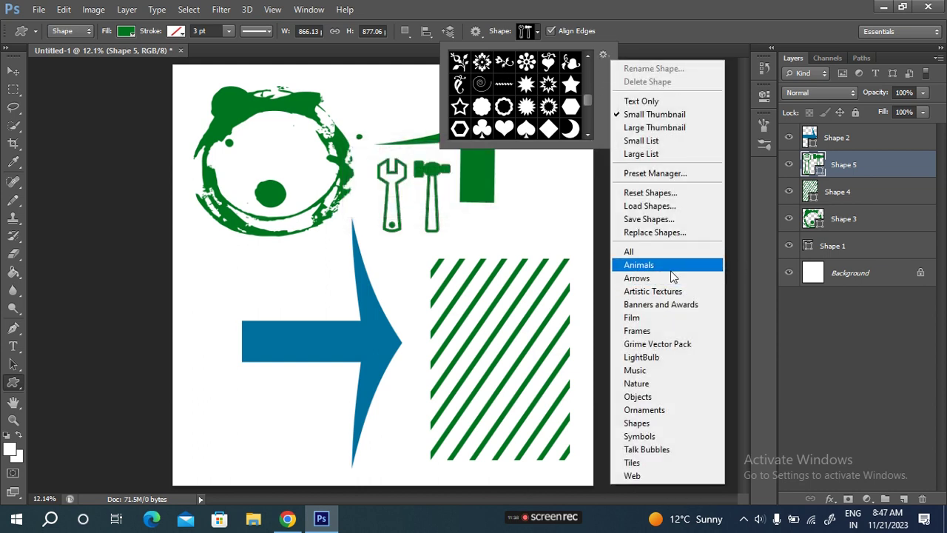
pyautogui.click(603, 58)
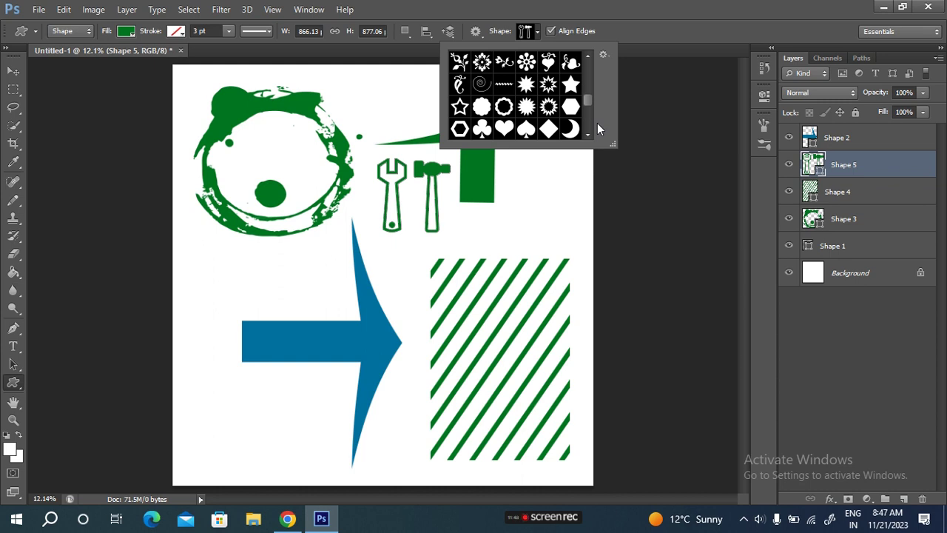
pyautogui.click(671, 20)
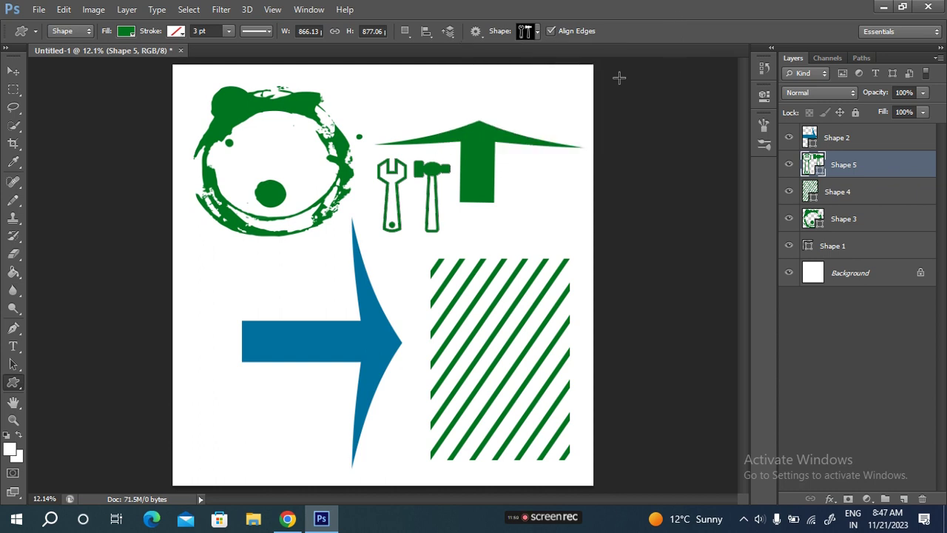